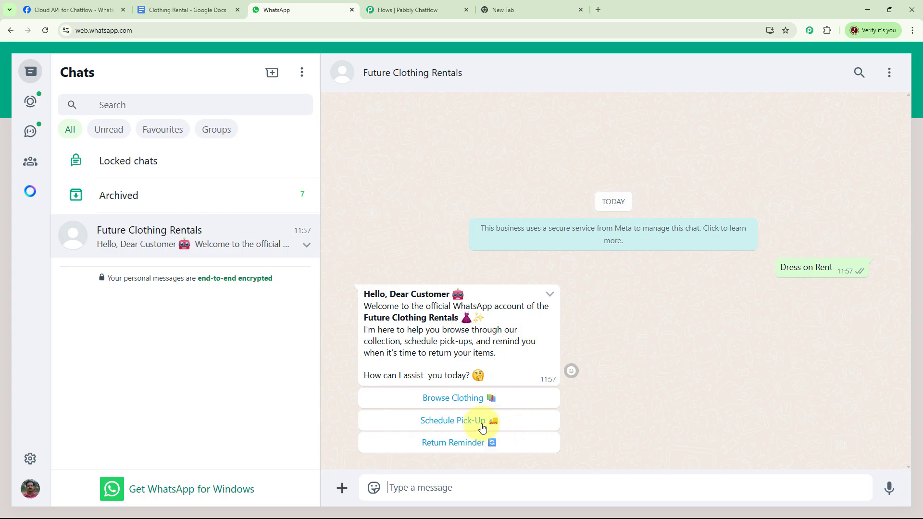
# Reply to the Future Clothing Rentals chatbot with Browse Clothing, and answer its clothing type question with Dresses
pyautogui.click(466, 400)
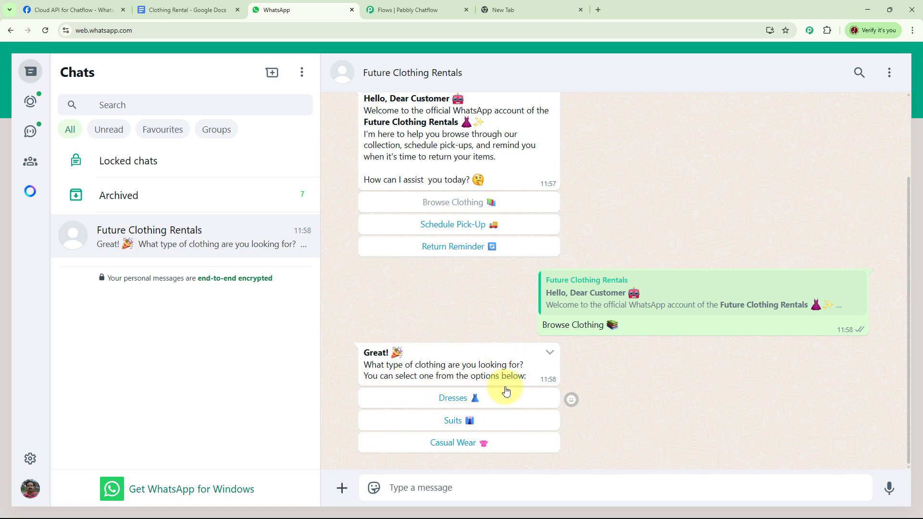
pyautogui.click(450, 402)
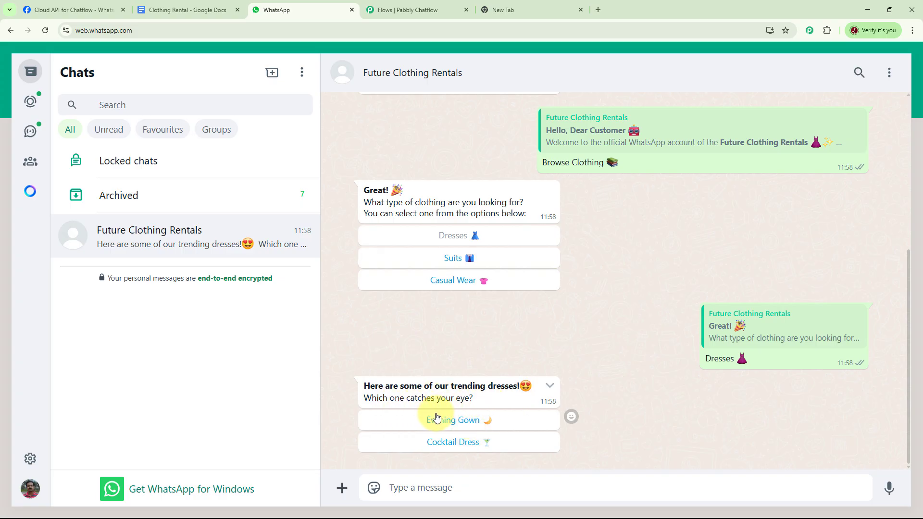
# Test the remaining welcome message options, Schedule Pick-Up and Return Reminder, and review the whole chatbot conversation
pyautogui.scroll(4, 487, 402)
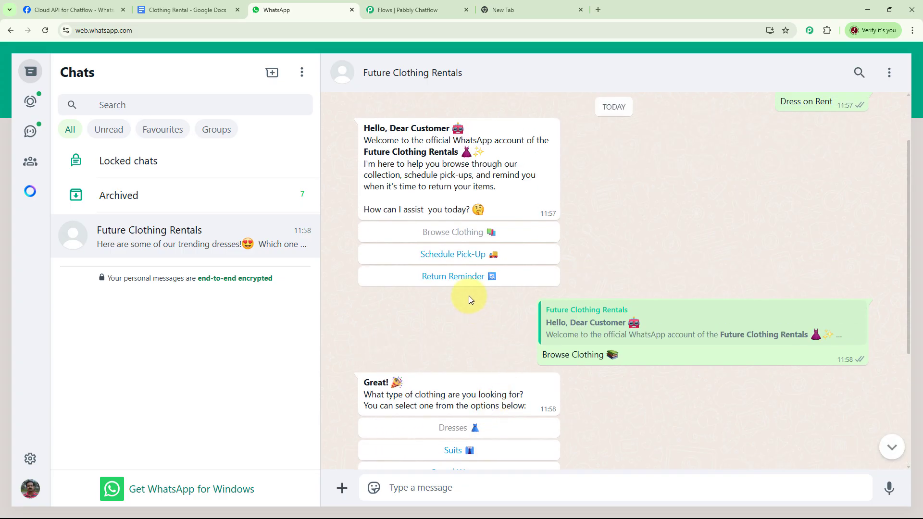
pyautogui.click(465, 261)
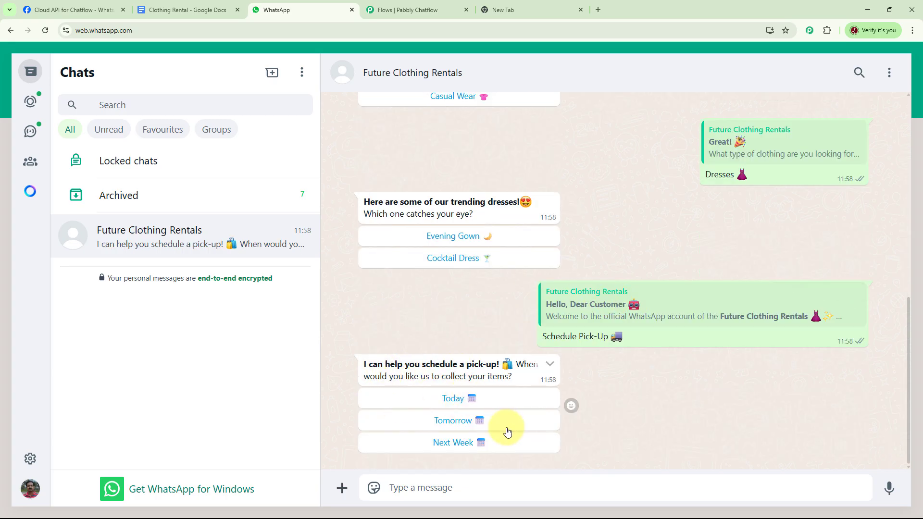
pyautogui.scroll(7, 553, 336)
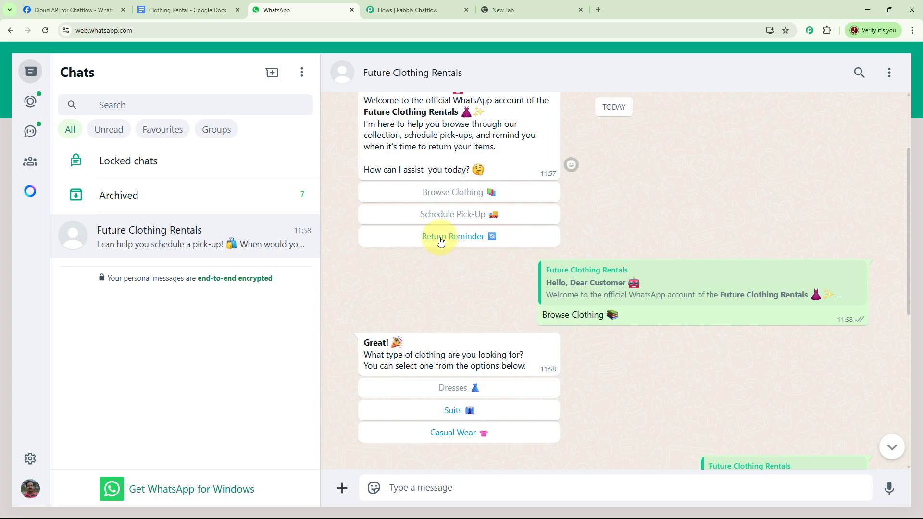
pyautogui.click(440, 239)
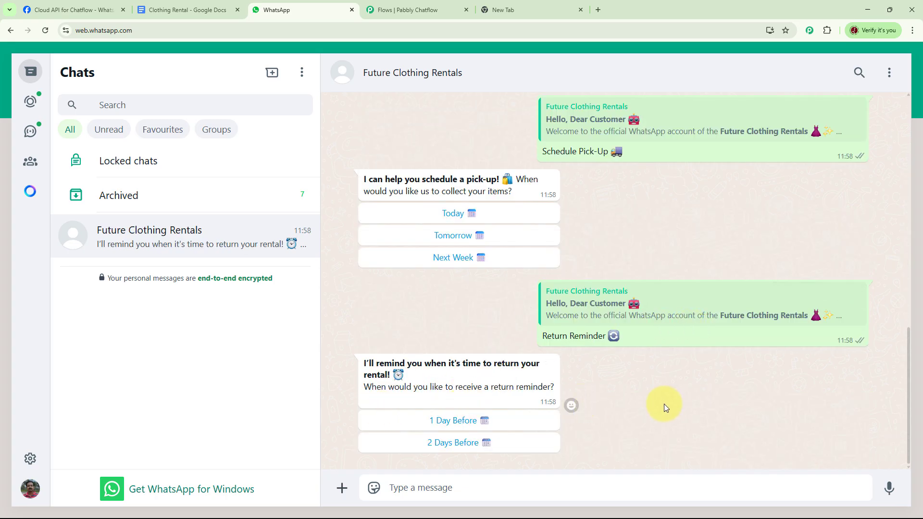
pyautogui.scroll(5, 664, 404)
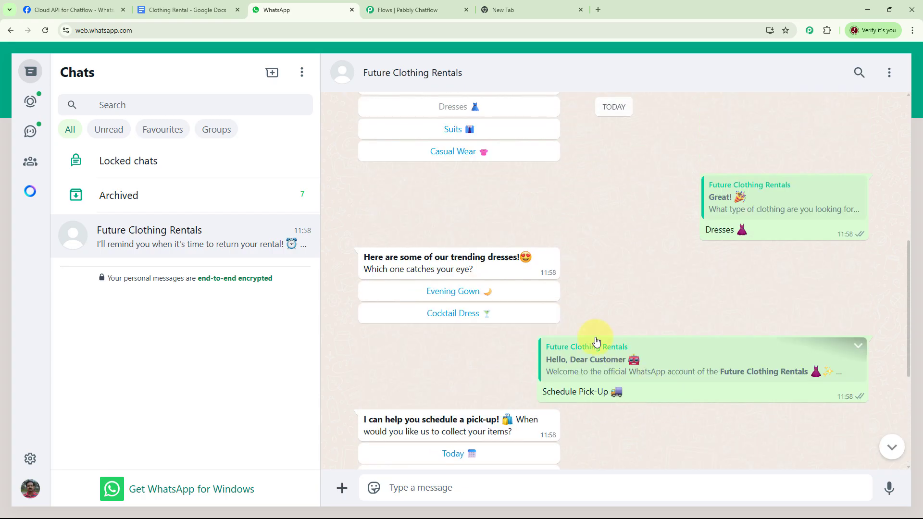
pyautogui.scroll(5, 596, 340)
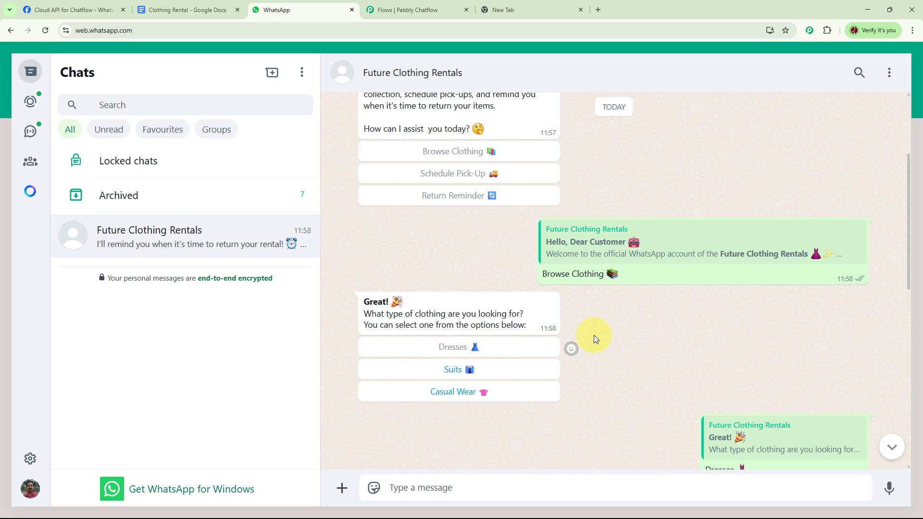
pyautogui.scroll(3, 595, 339)
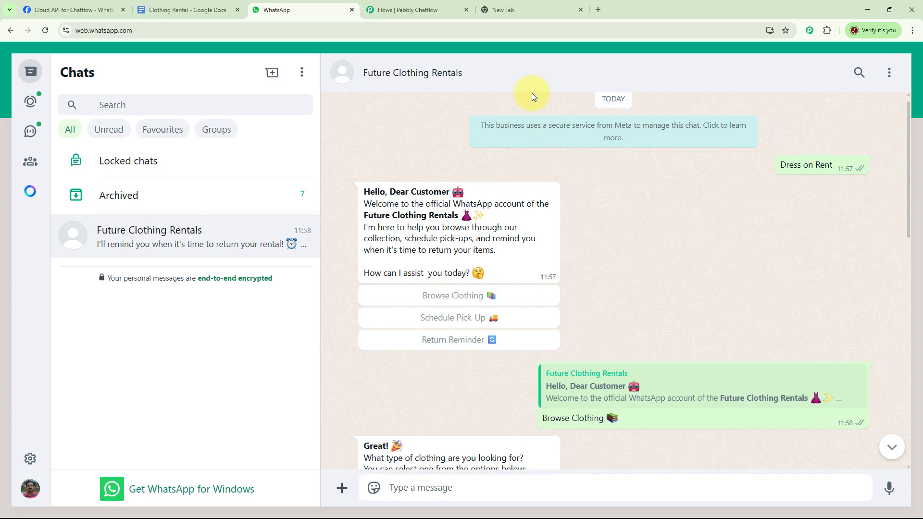
# Switch to the empty browser tab and go to pabbly.com/chatflow
pyautogui.click(521, 12)
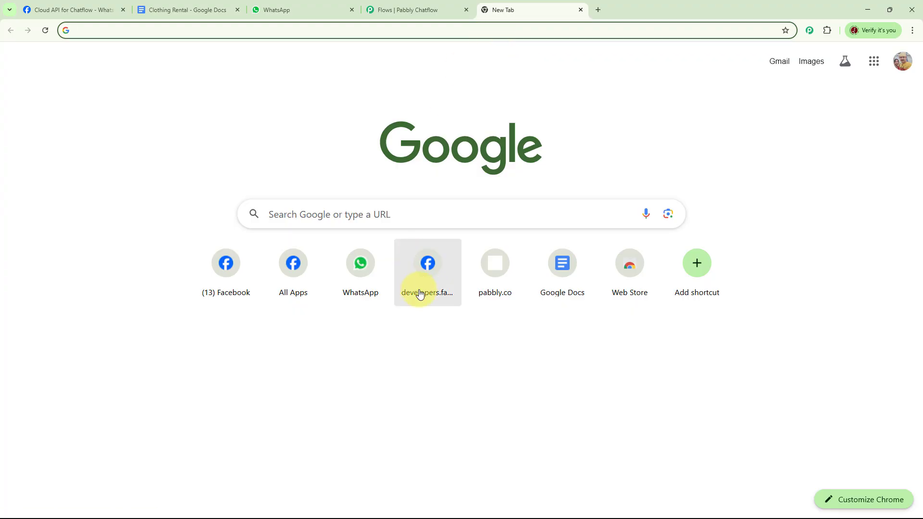
pyautogui.click(215, 31)
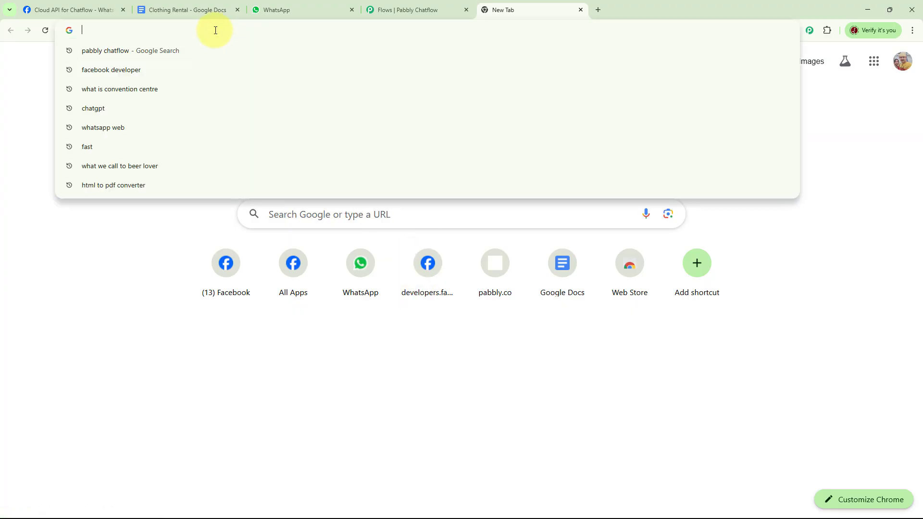
pyautogui.write('pab')
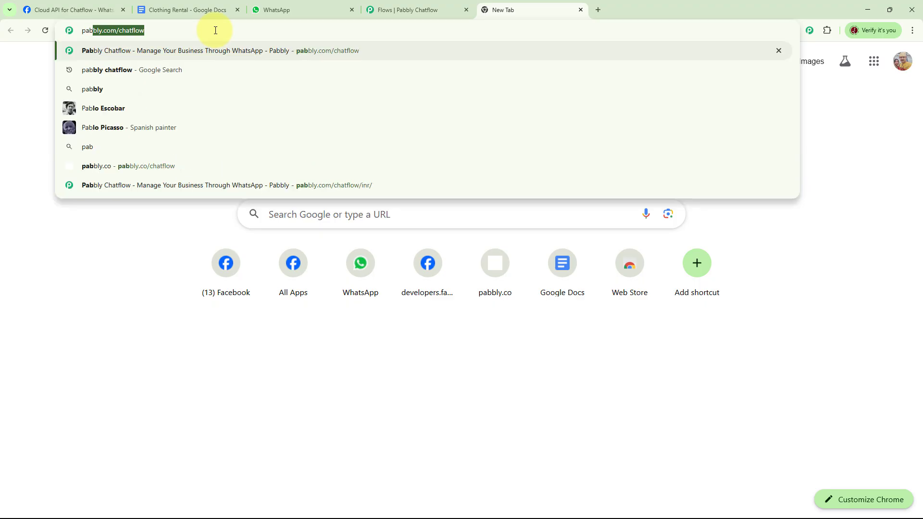
pyautogui.write('bly.')
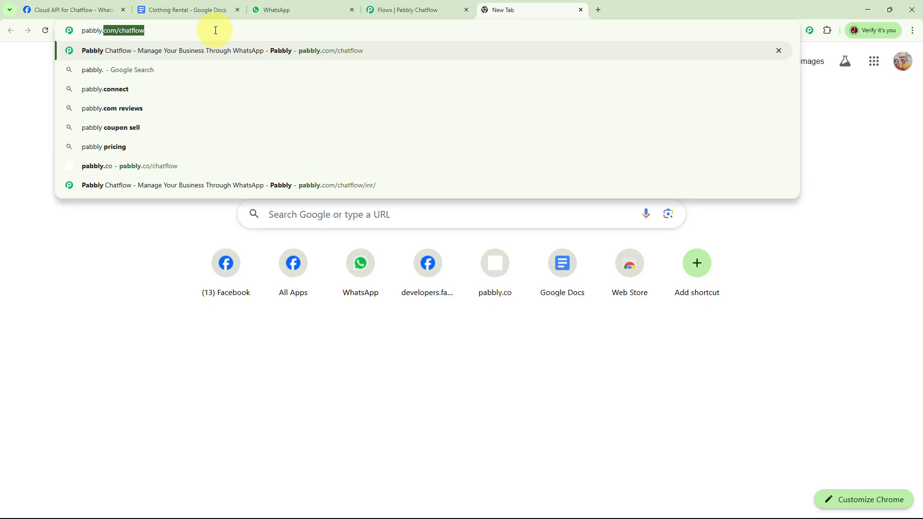
pyautogui.write('com/')
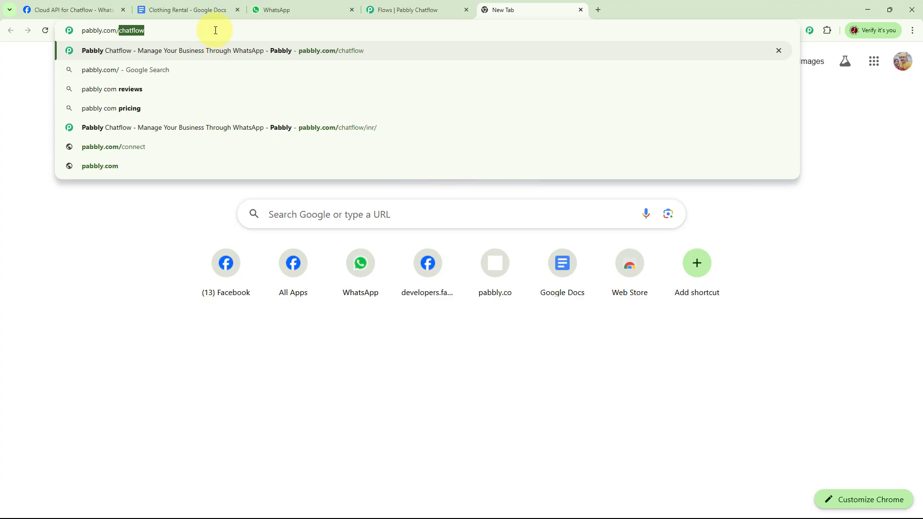
pyautogui.write('chatf')
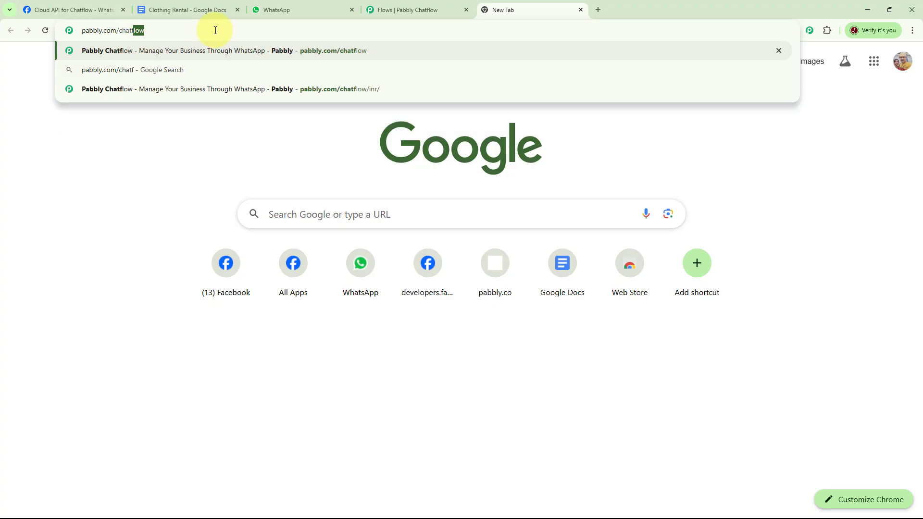
pyautogui.write('low')
pyautogui.press('Return')
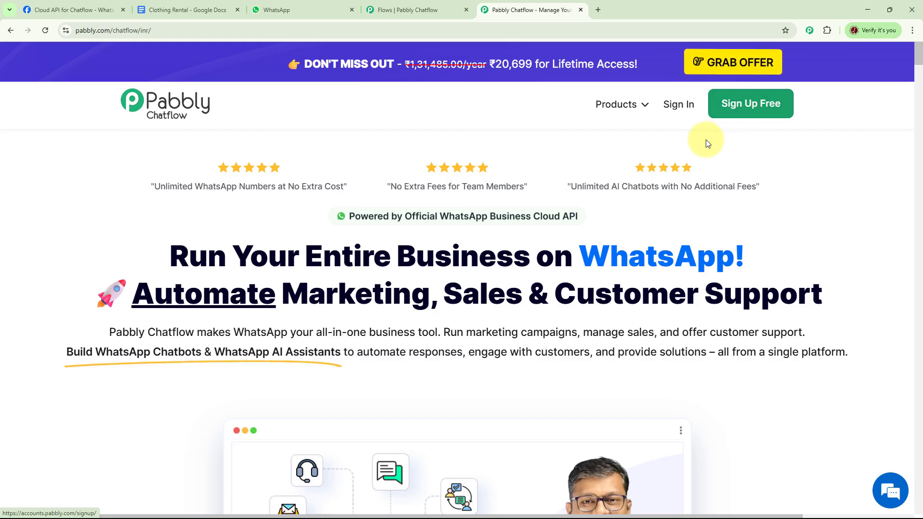
# Sign in to the Pabbly account and access the Pabbly Chatflow application
pyautogui.click(676, 106)
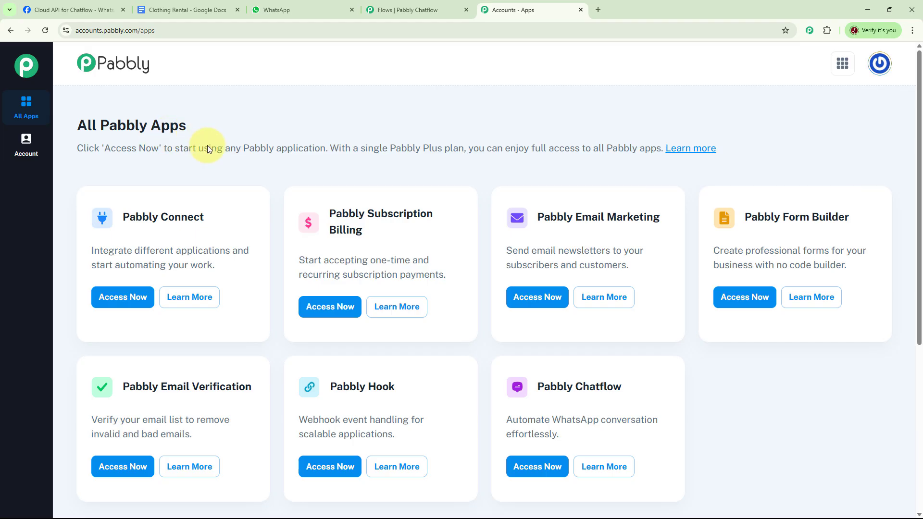
pyautogui.scroll(-3, 661, 231)
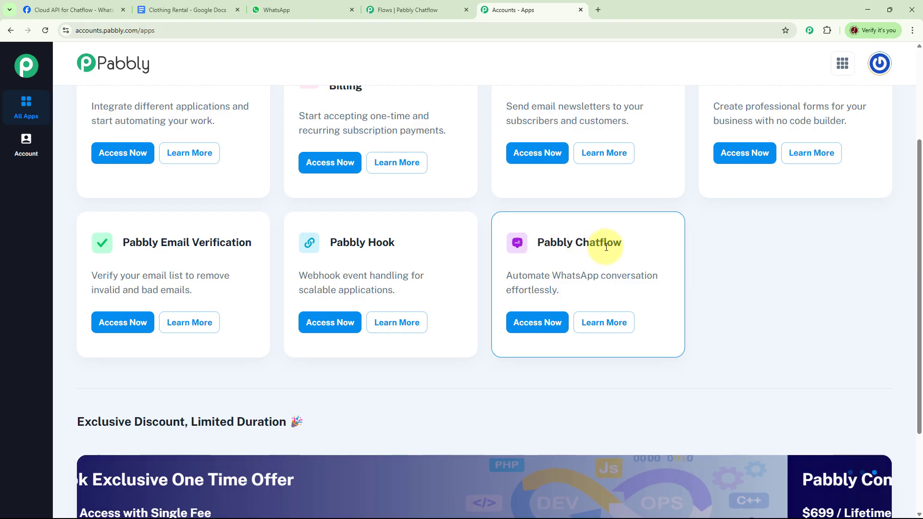
pyautogui.click(535, 322)
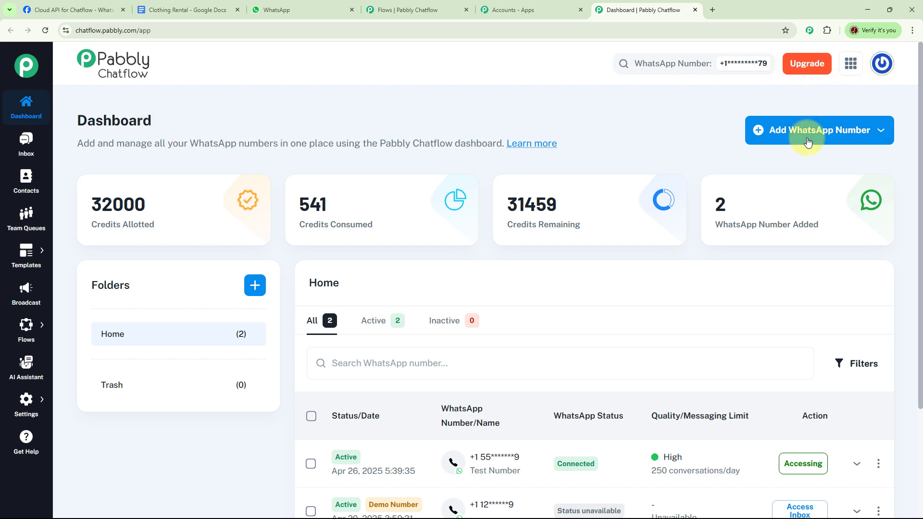
# Examine the available methods for adding a WhatsApp number and the list of numbers already added
pyautogui.click(878, 132)
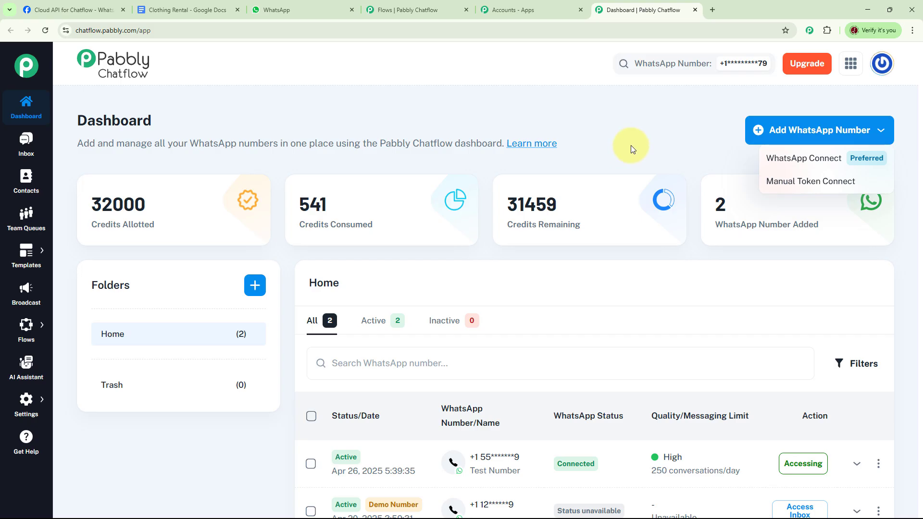
pyautogui.click(656, 148)
pyautogui.scroll(-3, 662, 226)
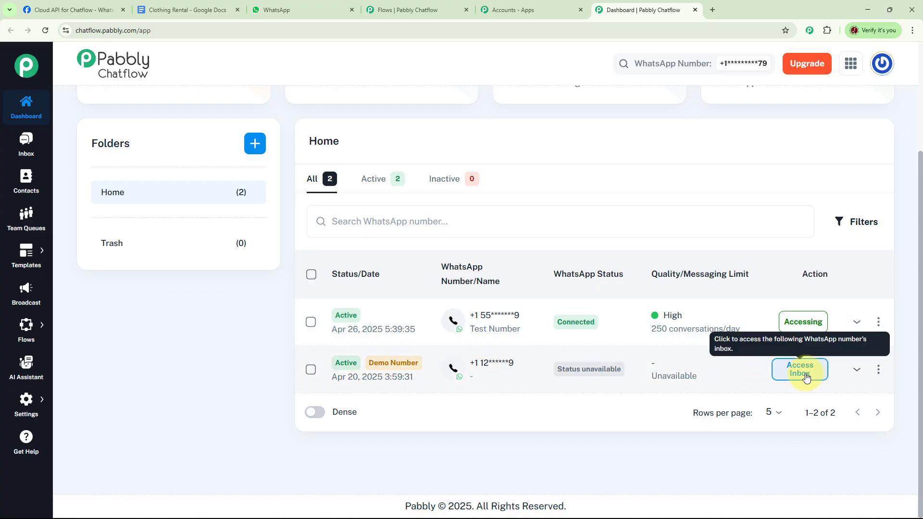
# View the form for creating a dashboard folder and close it without creating one
pyautogui.scroll(3, 622, 313)
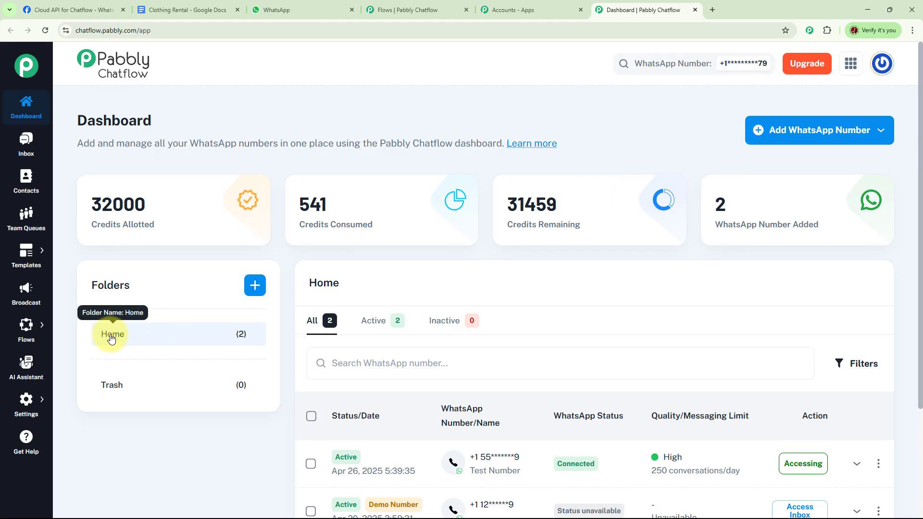
pyautogui.click(255, 286)
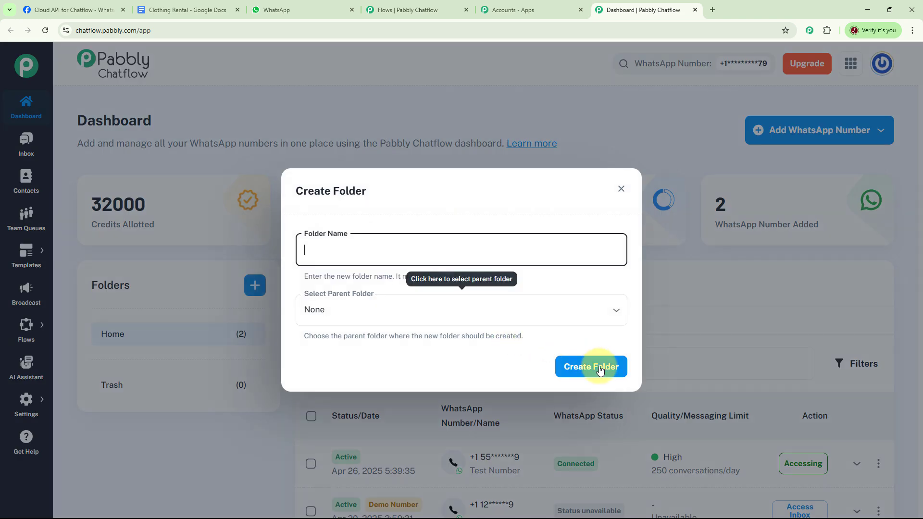
pyautogui.click(621, 188)
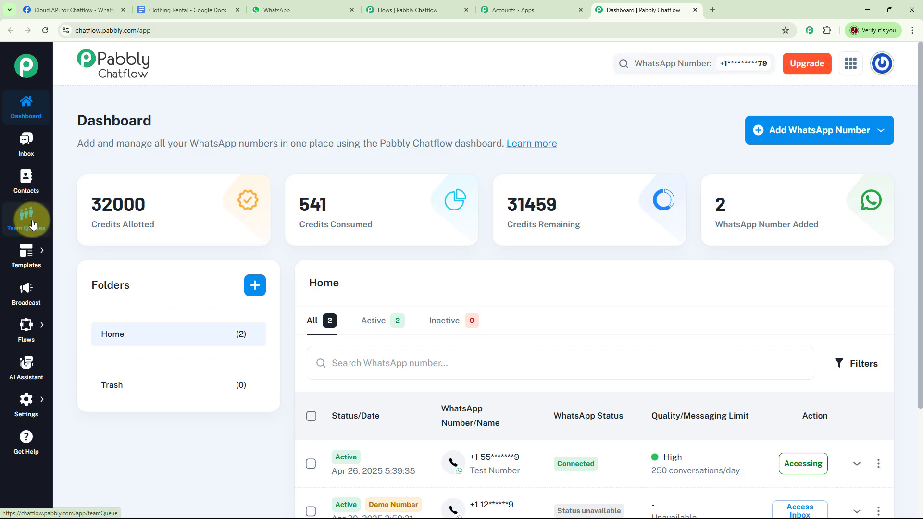
# Open the Flow Builder page that lists the chatbot flows
pyautogui.moveTo(30, 260)
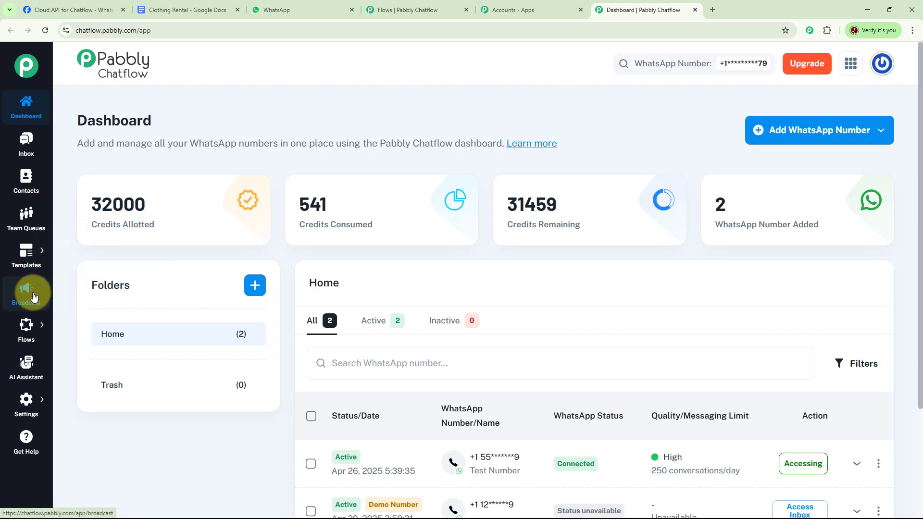
pyautogui.moveTo(29, 332)
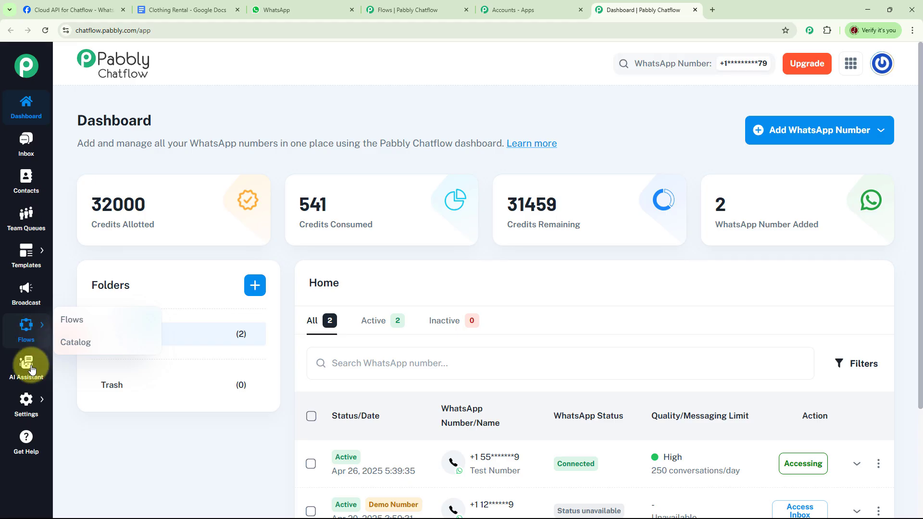
pyautogui.moveTo(31, 410)
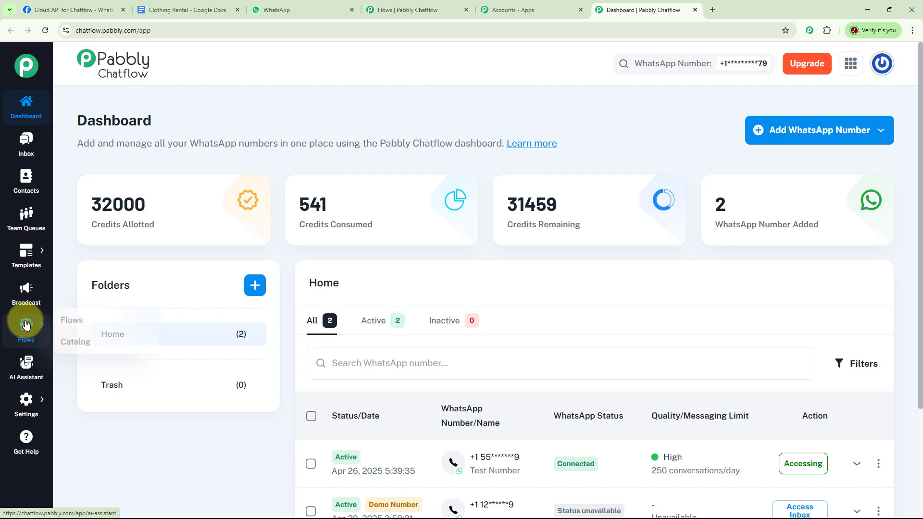
pyautogui.click(78, 322)
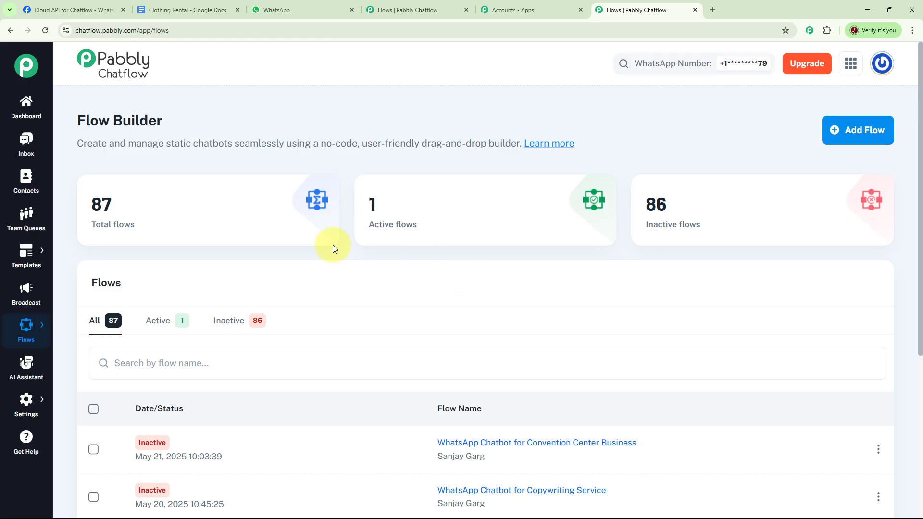
# Find the flow "WhatsApp Chatbot for Clothing Rental" in the flow list and open it for editing
pyautogui.moveTo(103, 210)
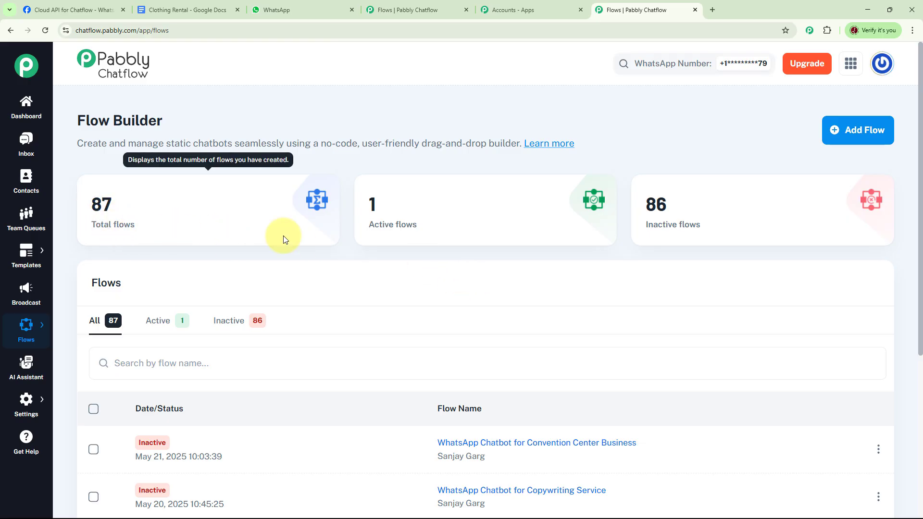
pyautogui.moveTo(678, 217)
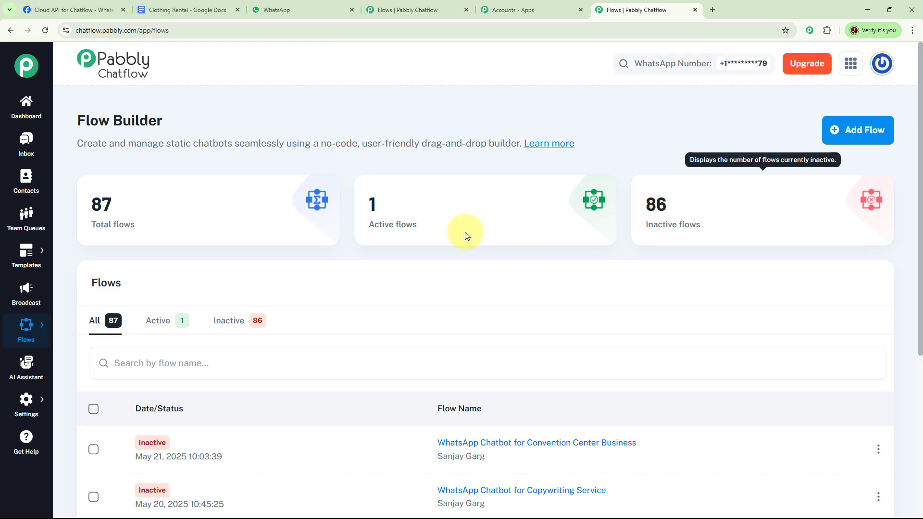
pyautogui.scroll(-5, 565, 318)
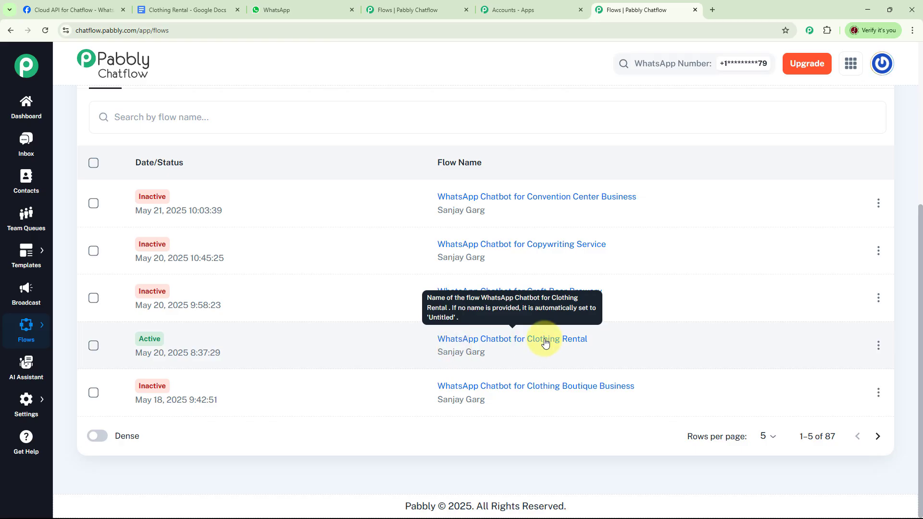
pyautogui.click(483, 341)
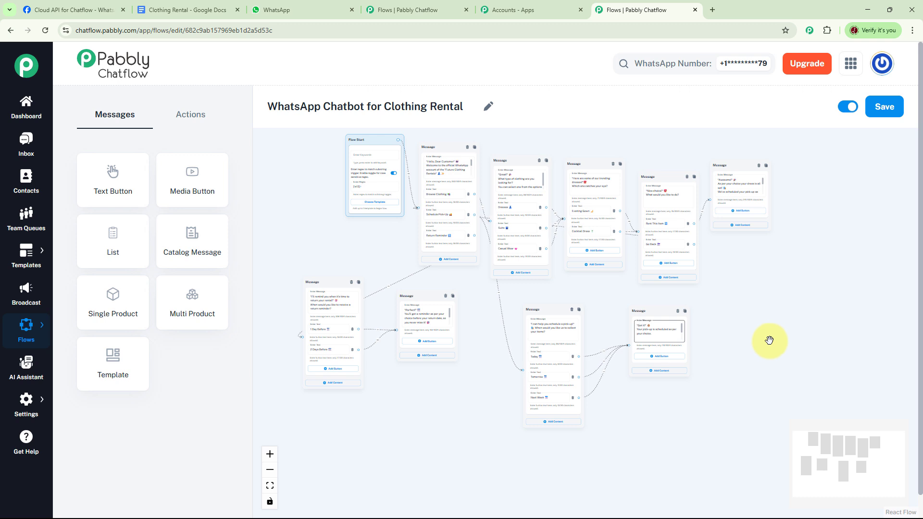
# Deactivate the "WhatsApp Chatbot for Clothing Rental" flow and save it
pyautogui.moveTo(753, 327); pyautogui.dragTo(755, 334)
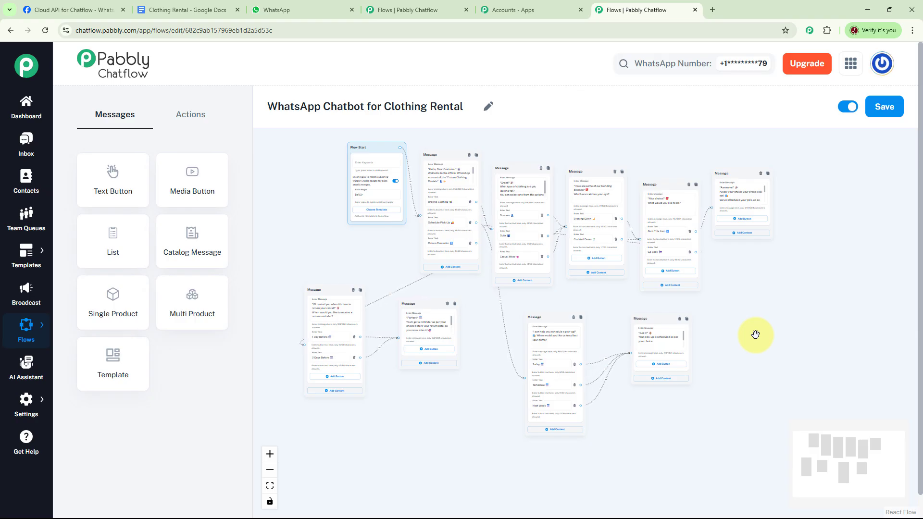
pyautogui.click(846, 106)
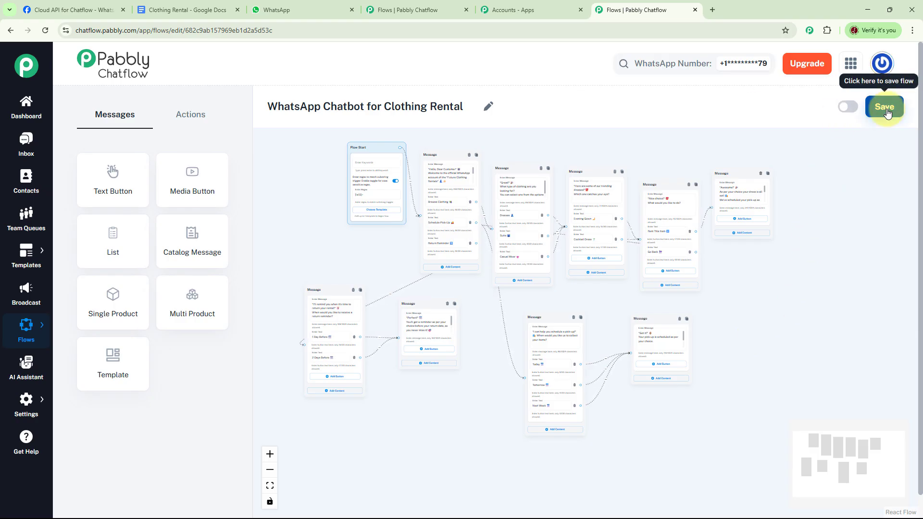
pyautogui.click(890, 107)
# Add a new flow and name it "WhatsApp Chatbot for Clothing Rental Business"
pyautogui.moveTo(22, 330)
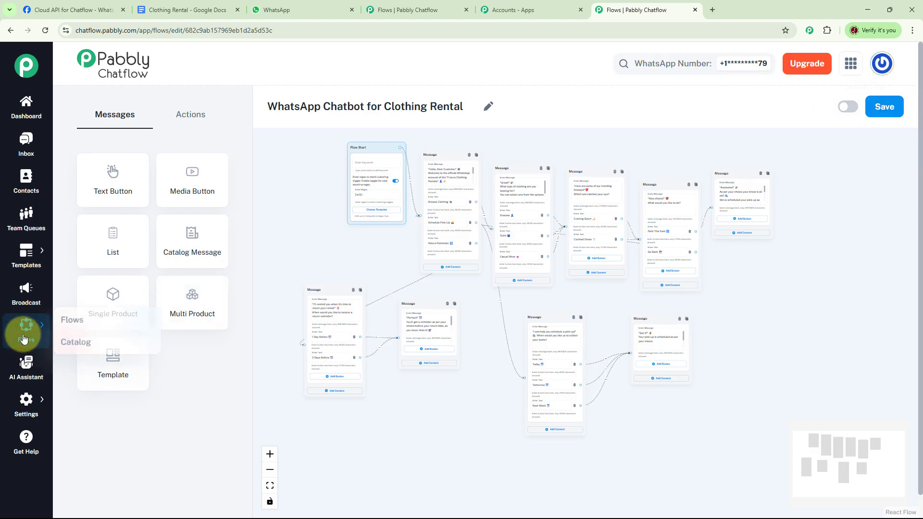
pyautogui.click(79, 321)
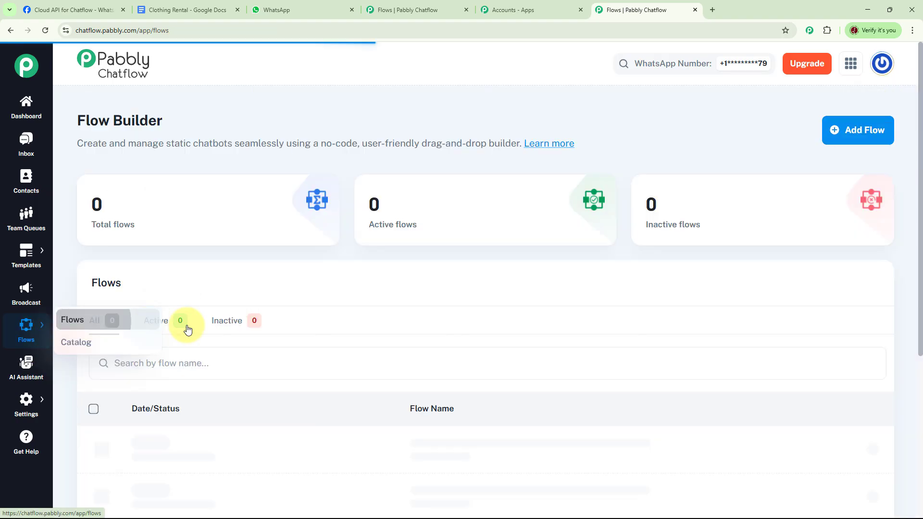
pyautogui.click(860, 135)
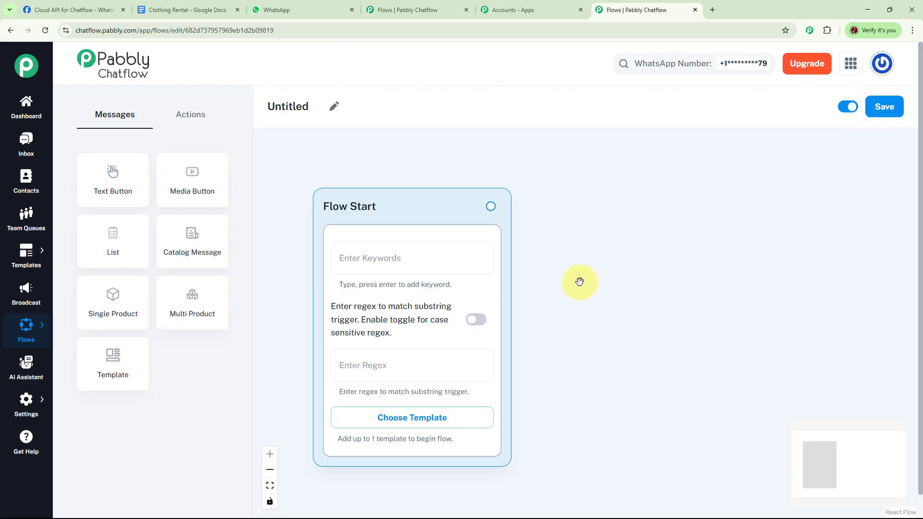
pyautogui.click(334, 112)
pyautogui.write('WhatsApp Chatbot for Clothing Rental Business')
pyautogui.press('Return')
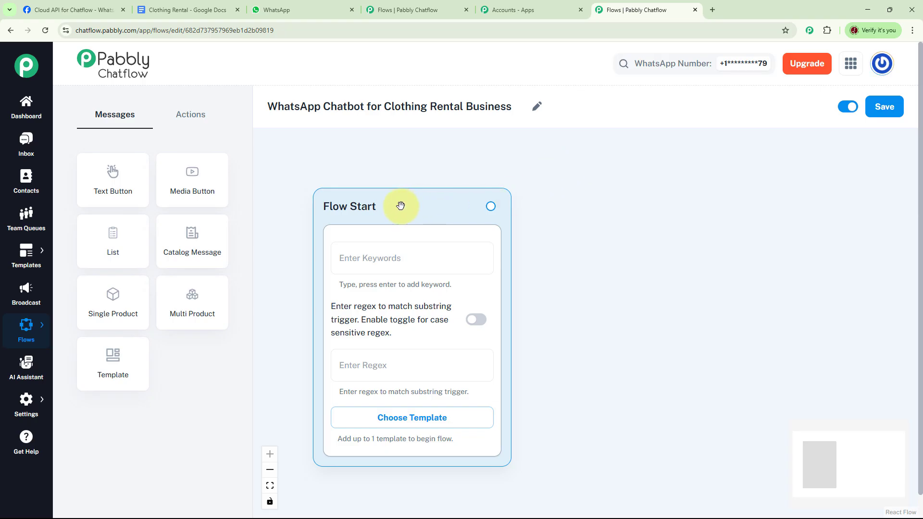
# Reposition the Flow Start block, set its trigger regex to [\s\S]+ and enable the case-sensitive regex option
pyautogui.moveTo(401, 206); pyautogui.dragTo(361, 160)
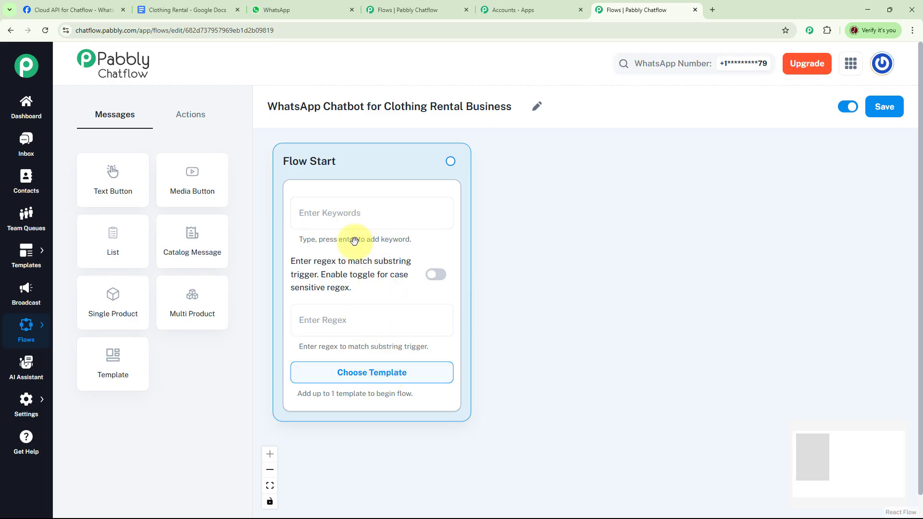
pyautogui.click(349, 216)
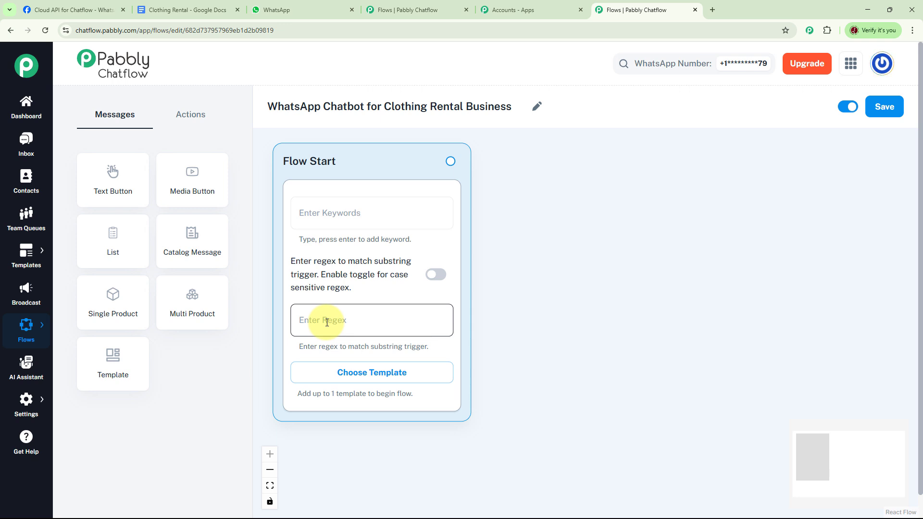
pyautogui.click(347, 219)
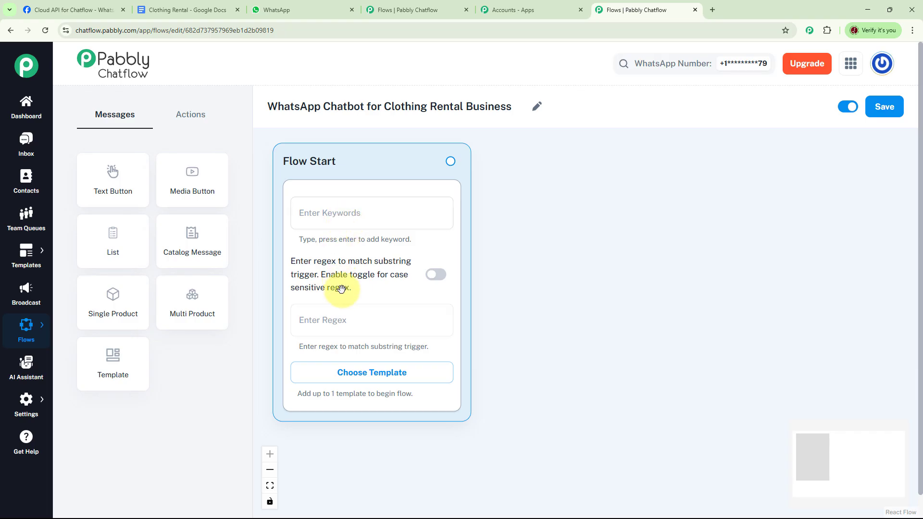
pyautogui.click(344, 330)
pyautogui.click(347, 376)
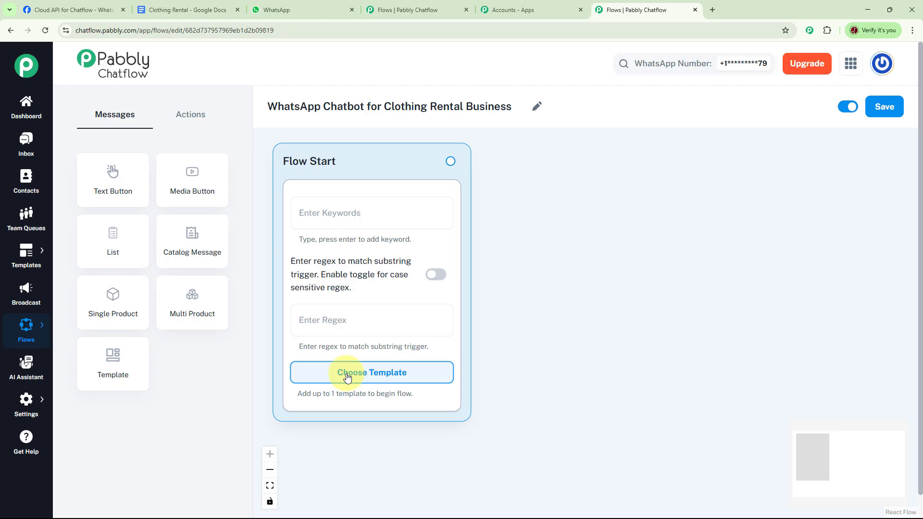
pyautogui.click(342, 317)
pyautogui.click(338, 320)
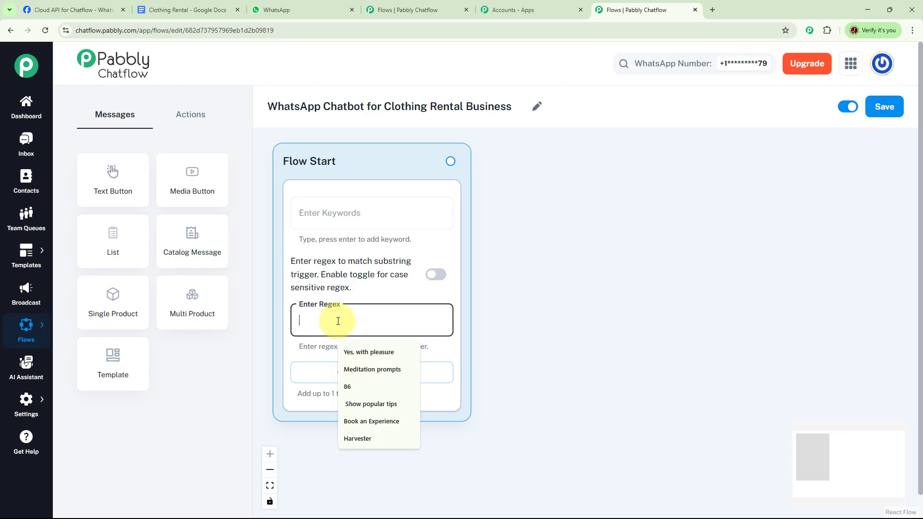
pyautogui.write('[\\s\\S]+')
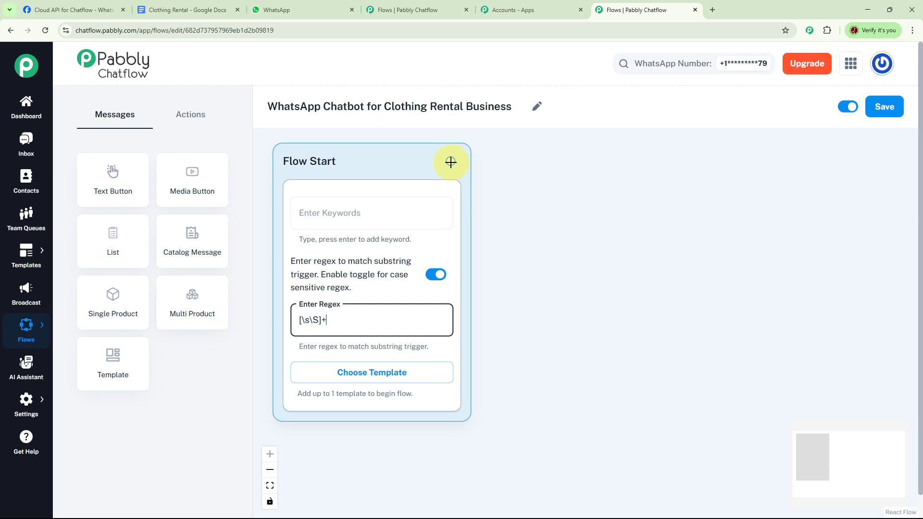
# Connect a Text + Button message block to Flow Start and place it beside the start block
pyautogui.moveTo(451, 162); pyautogui.dragTo(568, 161)
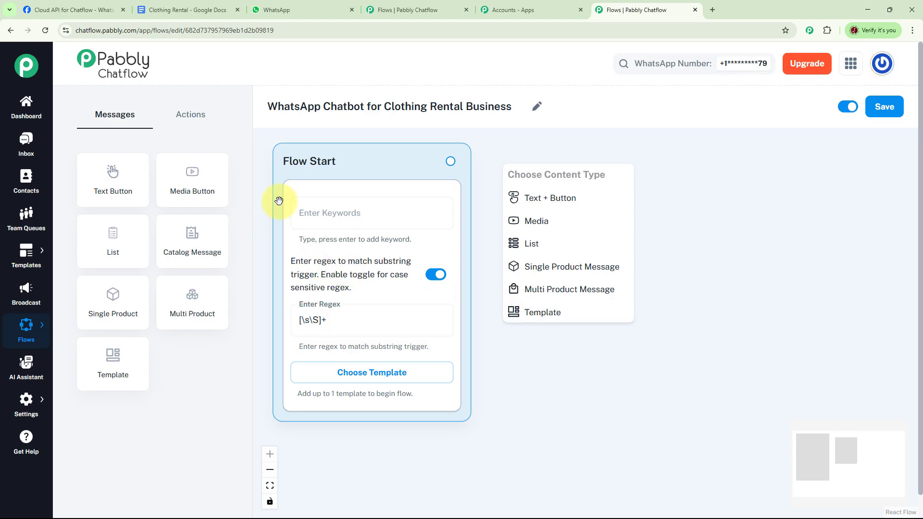
pyautogui.click(194, 119)
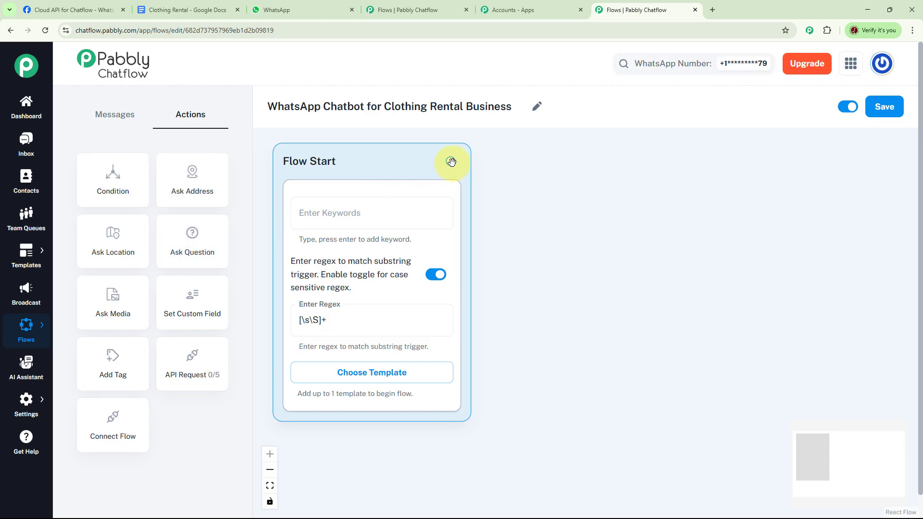
pyautogui.moveTo(451, 162); pyautogui.dragTo(480, 164)
pyautogui.click(540, 200)
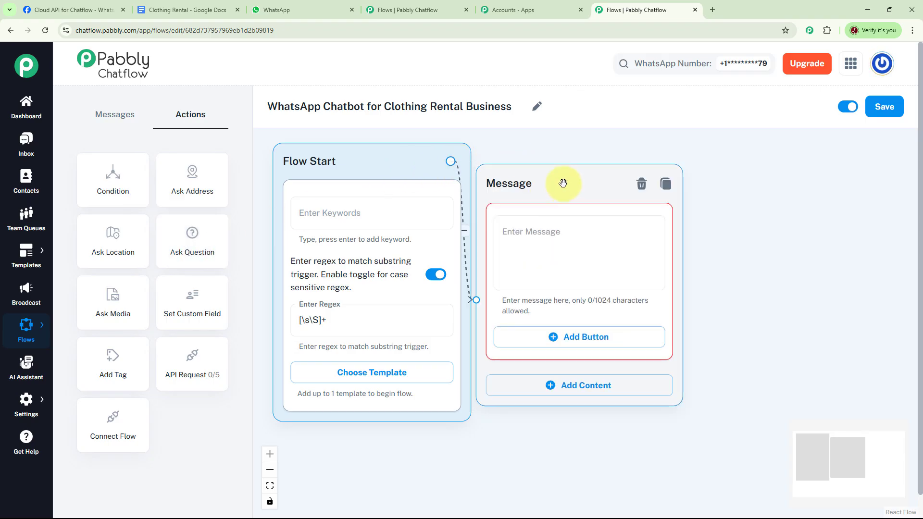
pyautogui.moveTo(563, 184); pyautogui.dragTo(575, 168)
# Fill the message with the "*Hello, Dear Customer*" welcome for *Future Clothing Rentals*, ending with "How can I assist you today?", and read it through
pyautogui.click(552, 214)
pyautogui.hotkey('ctrl', 'v')
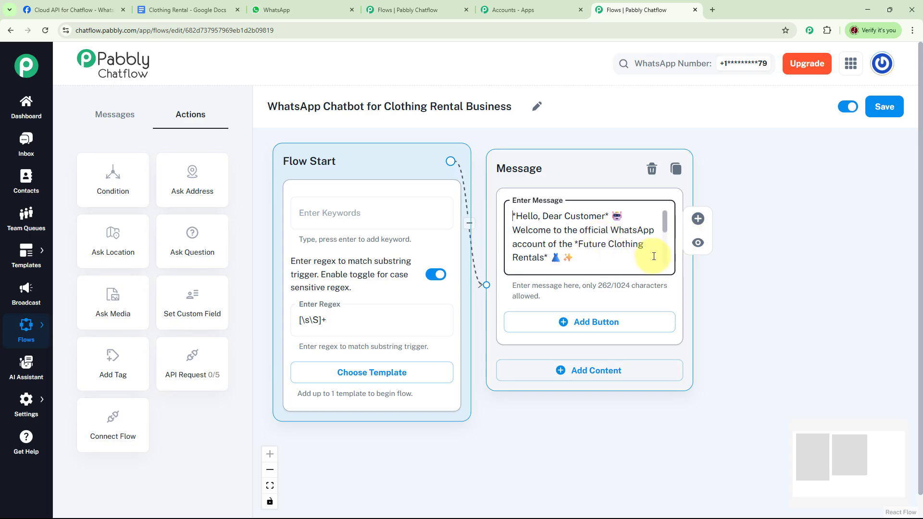
pyautogui.scroll(-1, 664, 226)
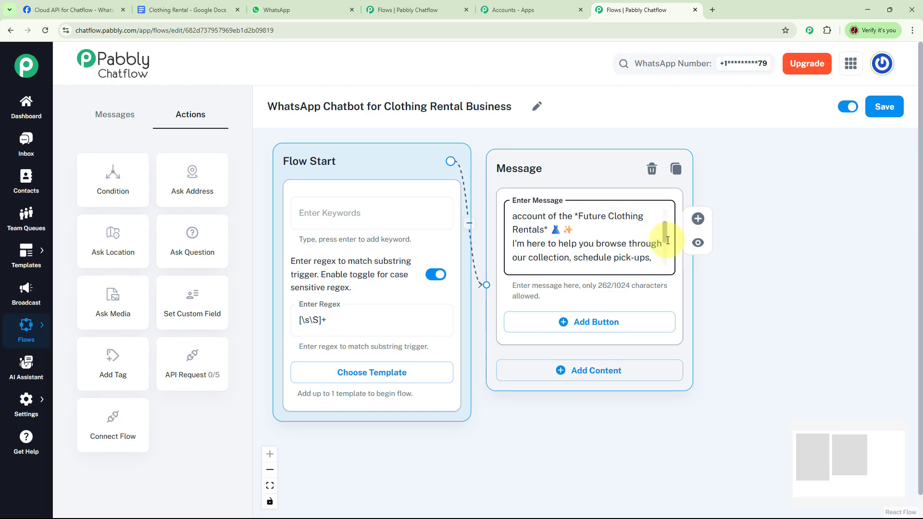
pyautogui.moveTo(668, 240); pyautogui.dragTo(670, 270)
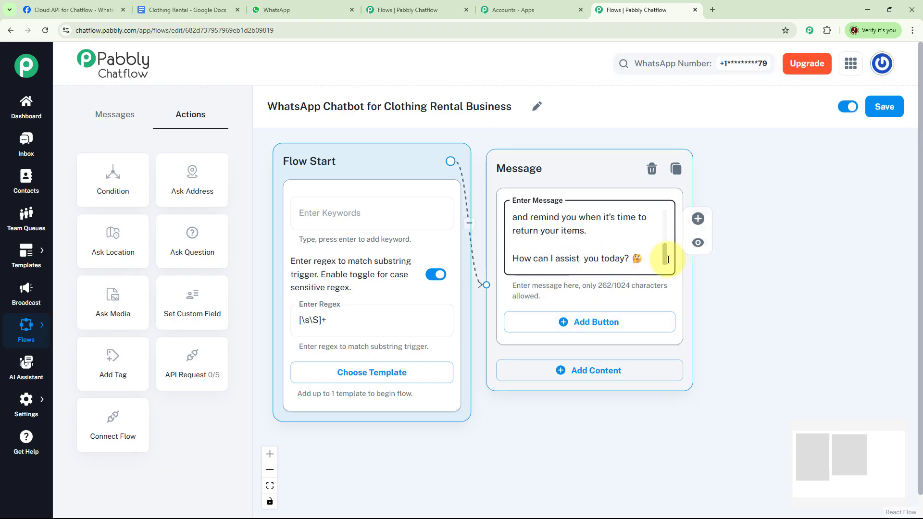
pyautogui.moveTo(663, 252); pyautogui.dragTo(634, 206)
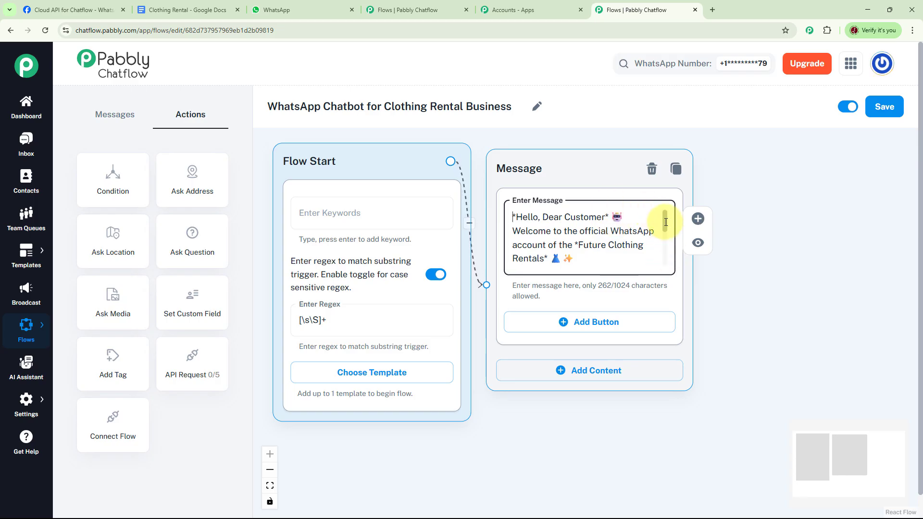
pyautogui.moveTo(666, 222); pyautogui.dragTo(665, 255)
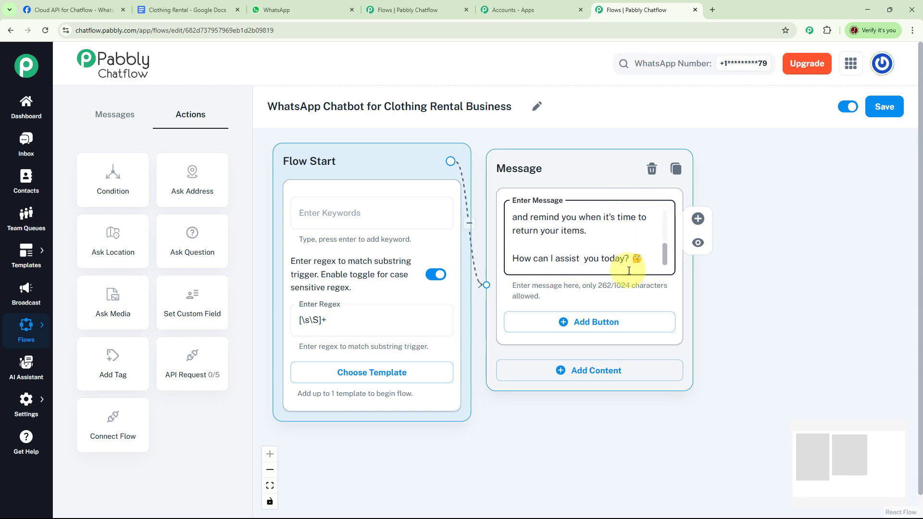
# Add three reply buttons to the welcome message: "Browse Clothing 🛍️", "Schedule Pick-Up 🚚" and "Return Reminder 🔄"
pyautogui.moveTo(751, 291); pyautogui.dragTo(565, 268)
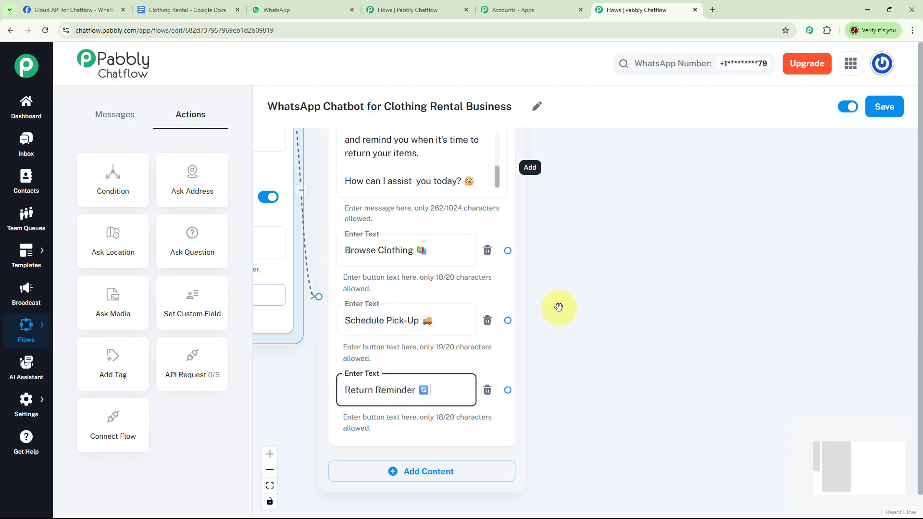
pyautogui.moveTo(559, 306); pyautogui.dragTo(497, 334)
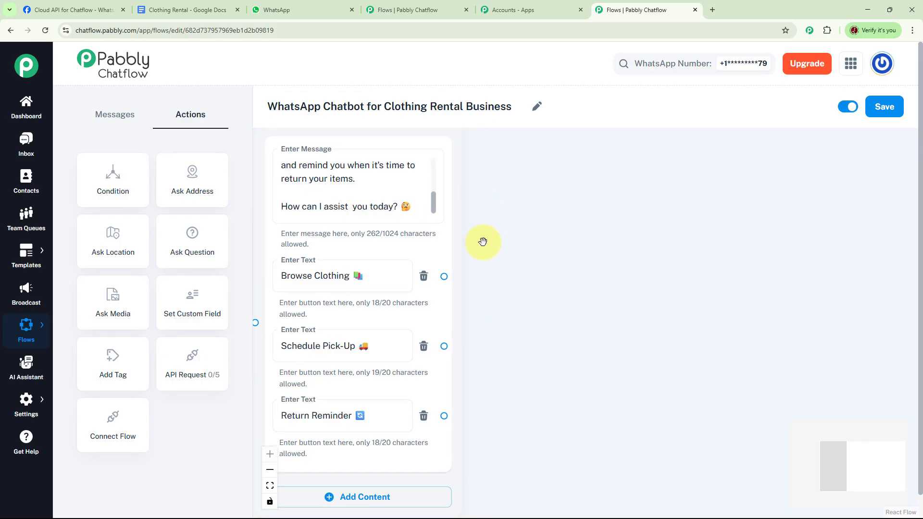
pyautogui.click(290, 276)
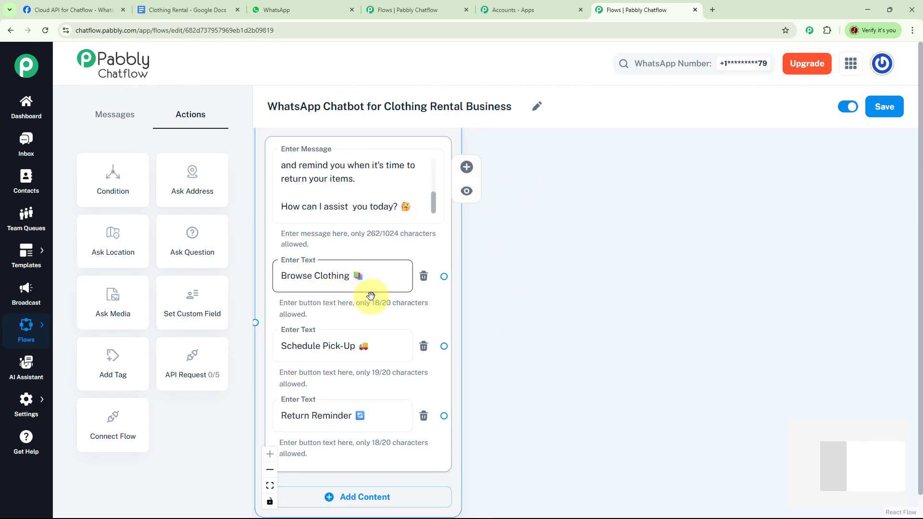
# Link a message to Browse Clothing reading "*Great!* 🎉 What type of clothing are you looking for? You can select one from the options below:"
pyautogui.moveTo(443, 277); pyautogui.dragTo(571, 228)
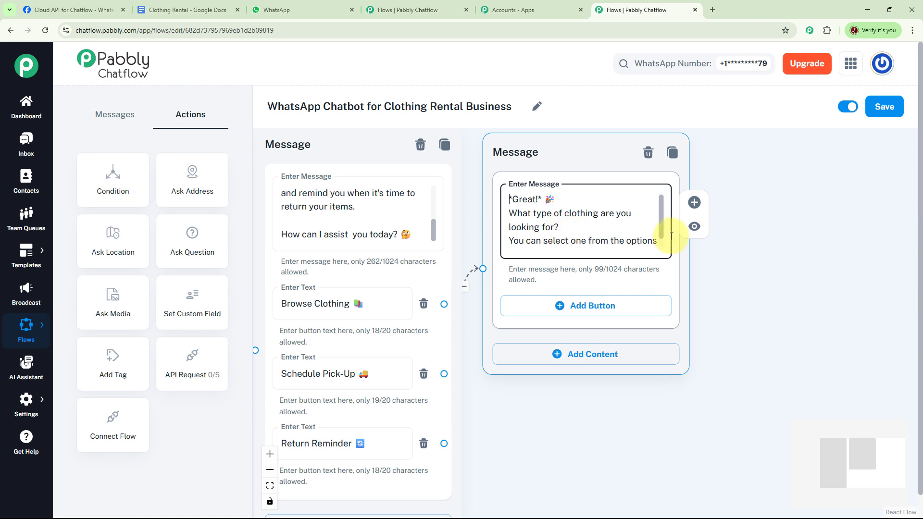
pyautogui.scroll(-1, 664, 220)
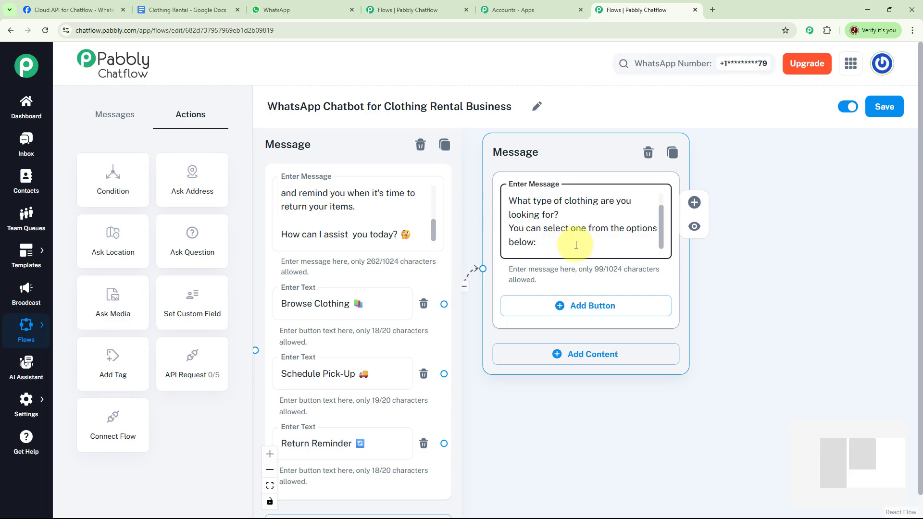
# Add three reply buttons to the clothing type message: "Dresses 👗", "Suits 👔" and "Casual Wear 👚"
pyautogui.moveTo(706, 272); pyautogui.dragTo(630, 257)
pyautogui.click(521, 286)
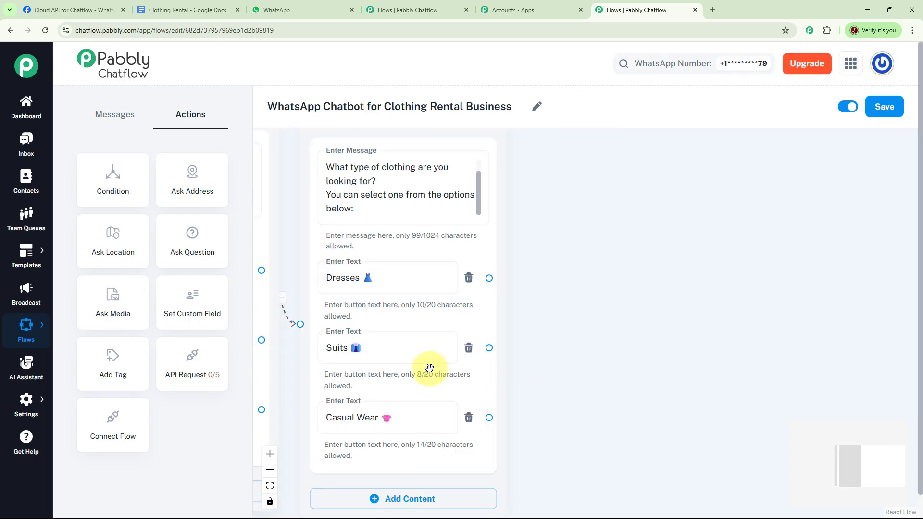
pyautogui.click(429, 368)
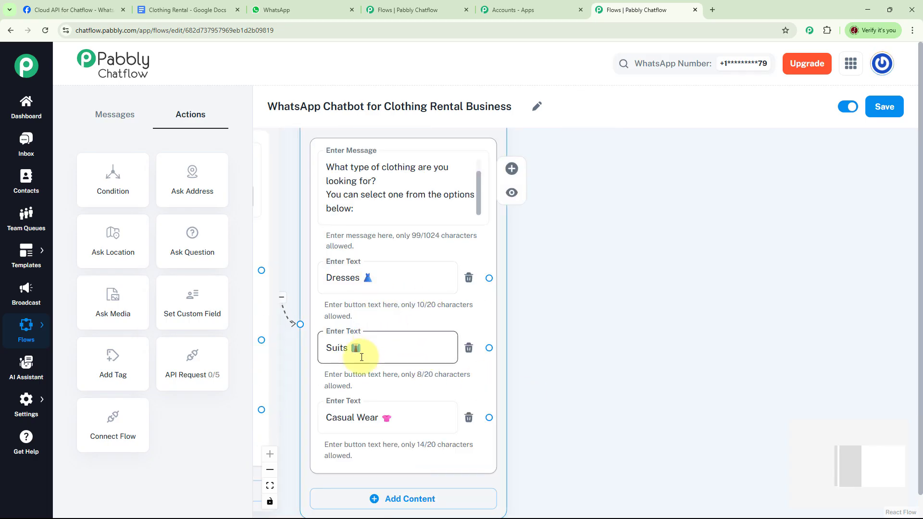
pyautogui.click(605, 351)
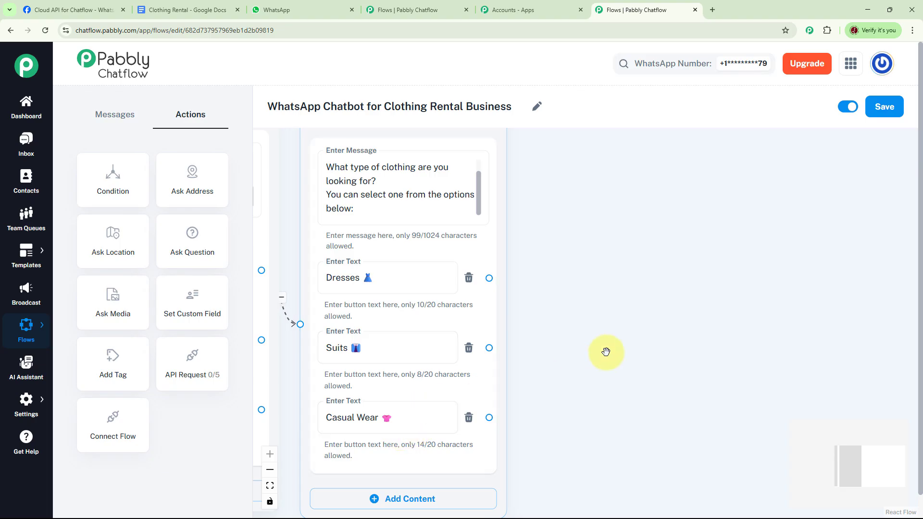
# Link a message to Dresses reading "*Here are some of our trending dresses!*😍 Which one catches your eye?" with buttons "Evening Gown 🌙" and "Cocktail Dress 🍸"
pyautogui.moveTo(606, 352); pyautogui.dragTo(577, 367)
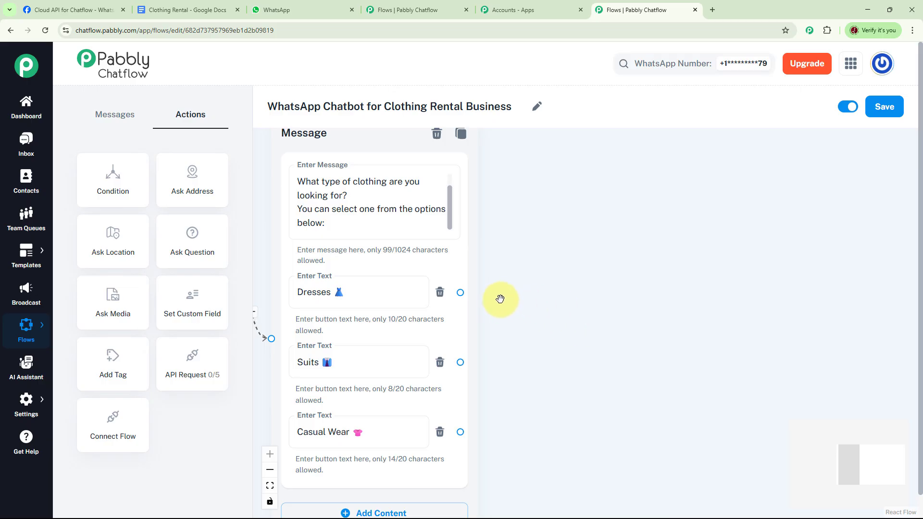
pyautogui.moveTo(461, 291); pyautogui.dragTo(529, 224)
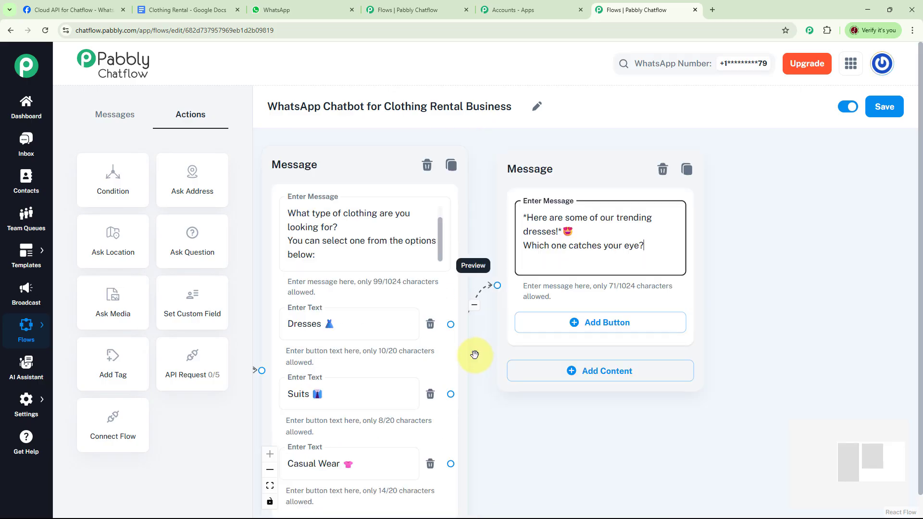
pyautogui.click(608, 241)
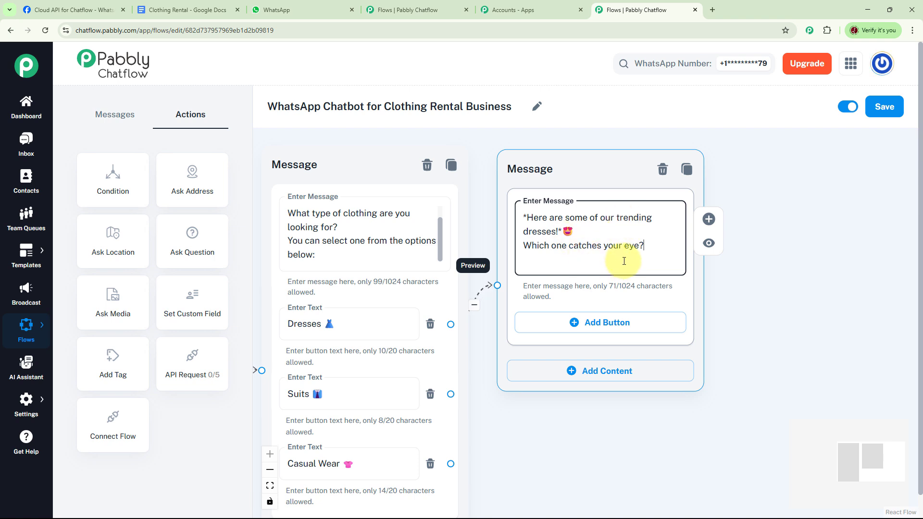
pyautogui.click(582, 326)
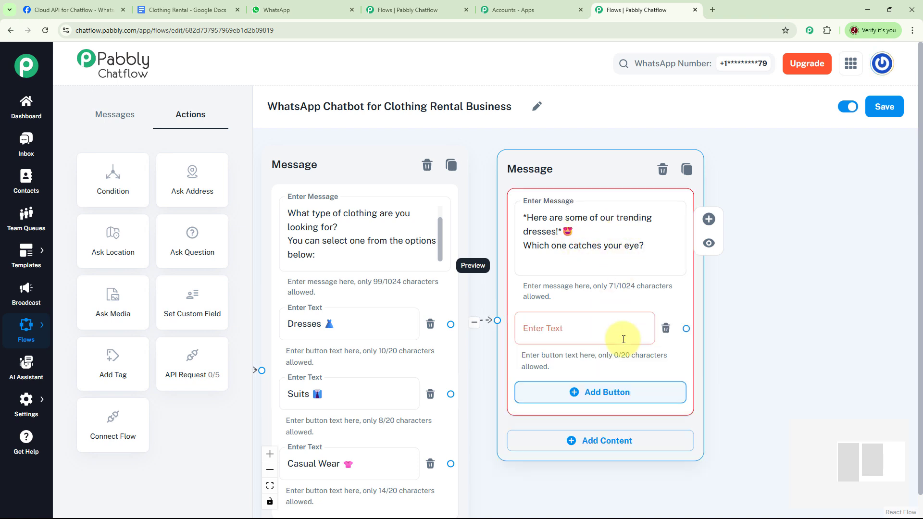
pyautogui.click(581, 390)
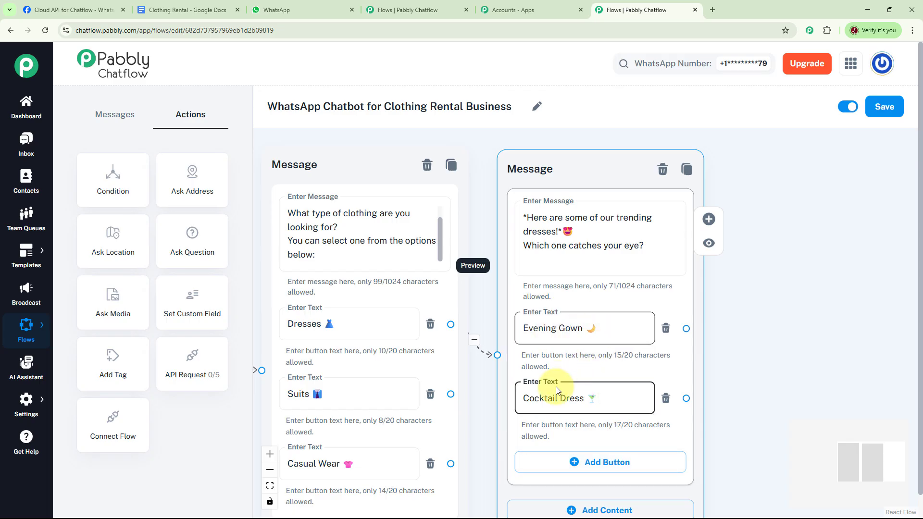
# Connect the Suits and Casual Wear buttons to the same trending dresses message
pyautogui.moveTo(769, 379); pyautogui.dragTo(769, 335)
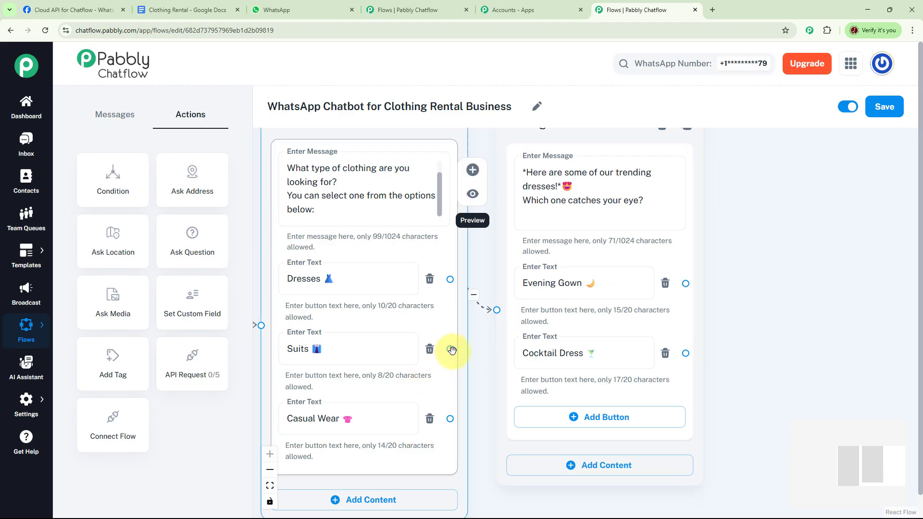
pyautogui.moveTo(451, 350); pyautogui.dragTo(500, 318)
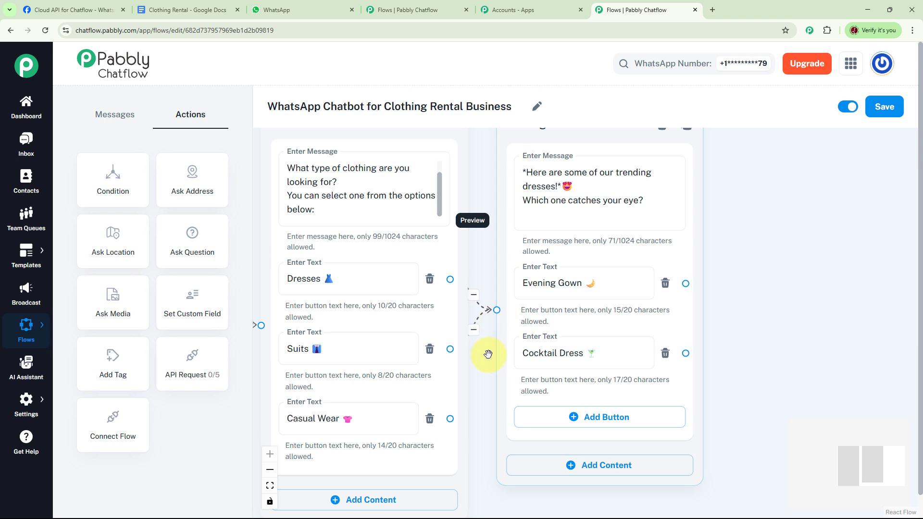
pyautogui.moveTo(450, 418); pyautogui.dragTo(497, 327)
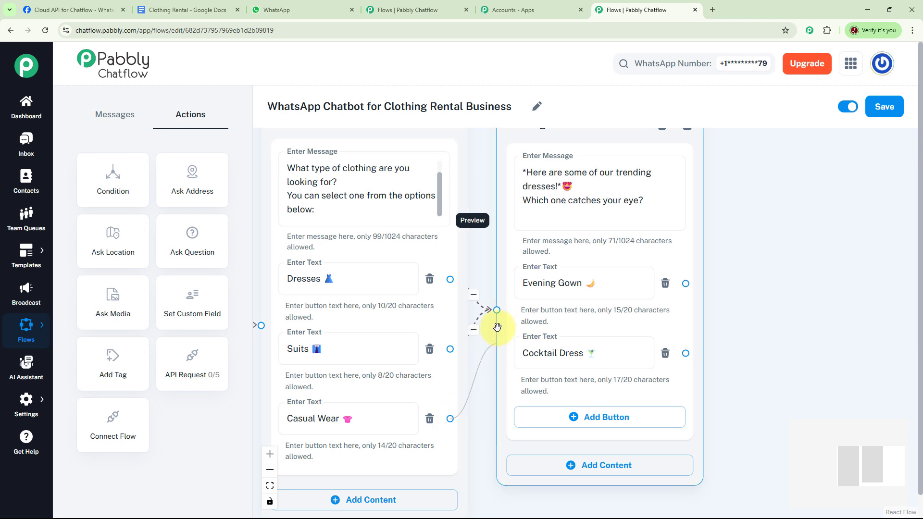
pyautogui.moveTo(737, 278); pyautogui.dragTo(653, 279)
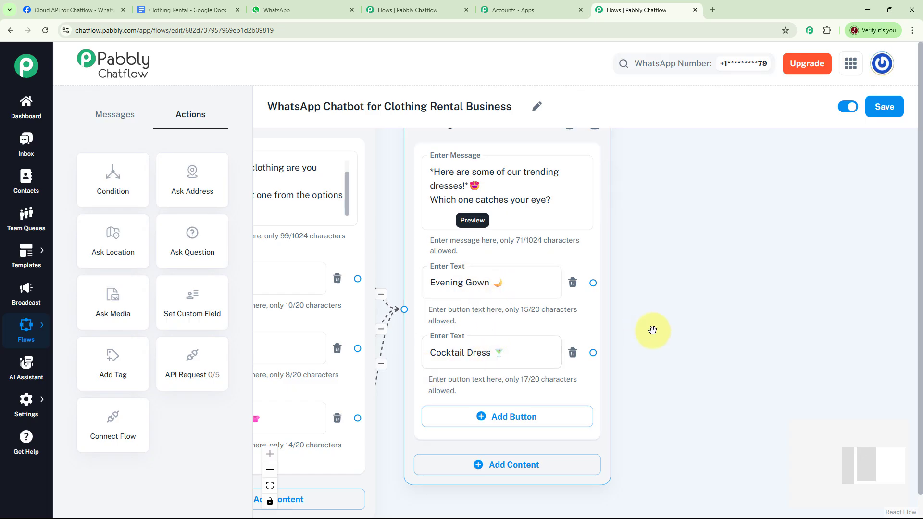
# Link Evening Gown and Cocktail Dress to a new message, "*Nice choice!* 😍 What would you like to do?", with buttons "Rent this Item ⬇️" and "Go Back 🔙"
pyautogui.moveTo(660, 318); pyautogui.dragTo(616, 336)
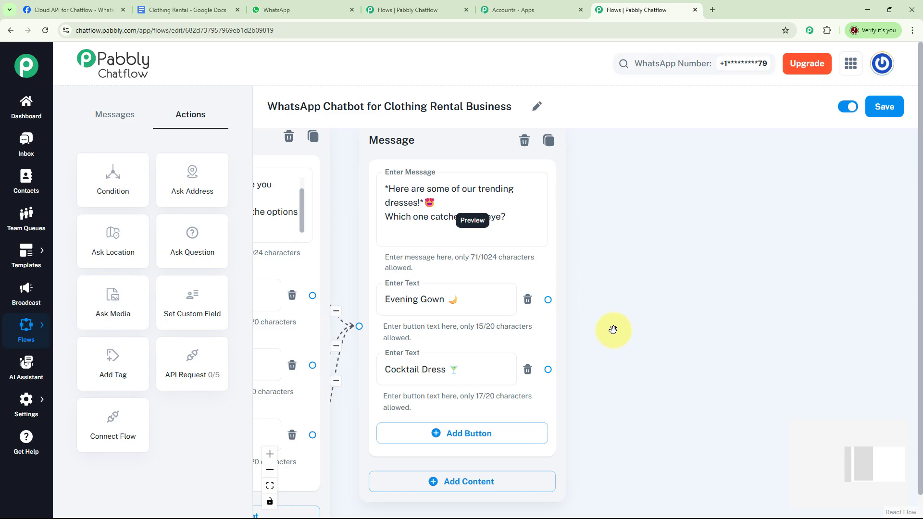
pyautogui.click(548, 300)
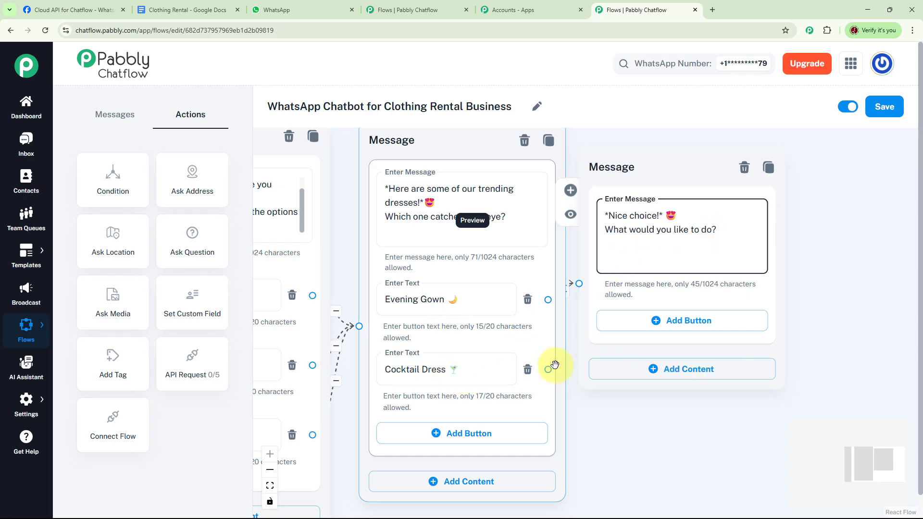
pyautogui.moveTo(548, 369); pyautogui.dragTo(579, 283)
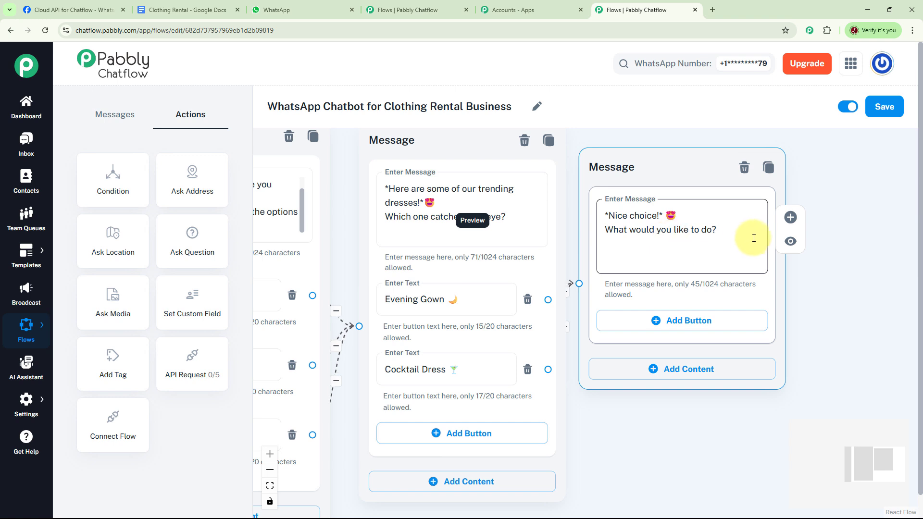
pyautogui.hscroll(3, 819, 272)
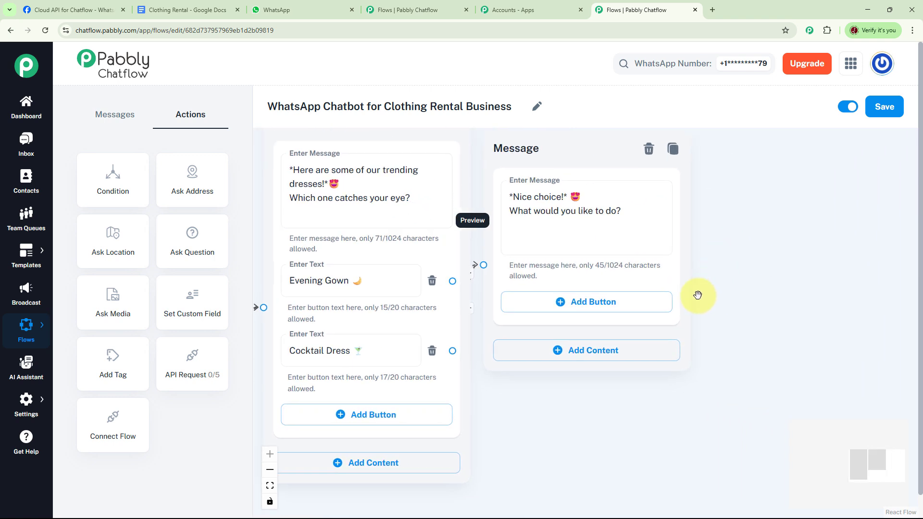
pyautogui.click(555, 304)
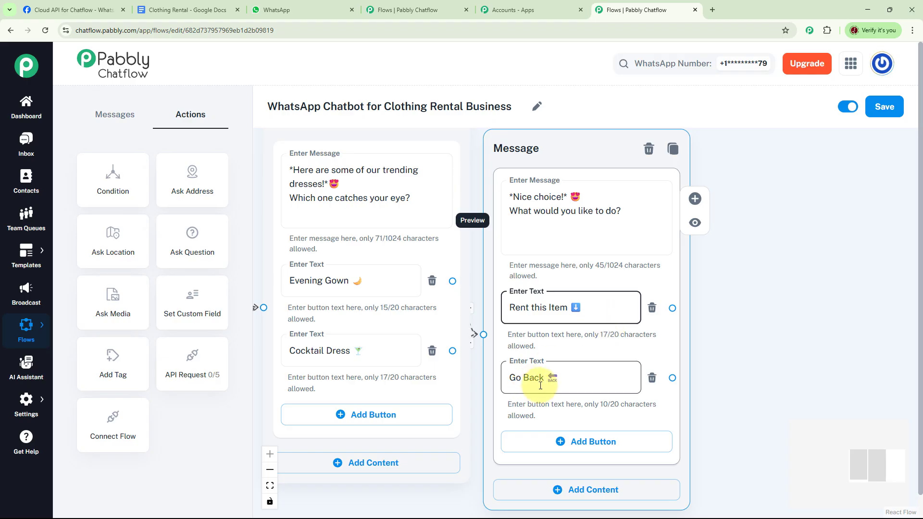
# Connect the Go Back button of the "Nice choice!" message to the welcome message with the Browse Clothing button
pyautogui.moveTo(715, 368); pyautogui.dragTo(795, 325)
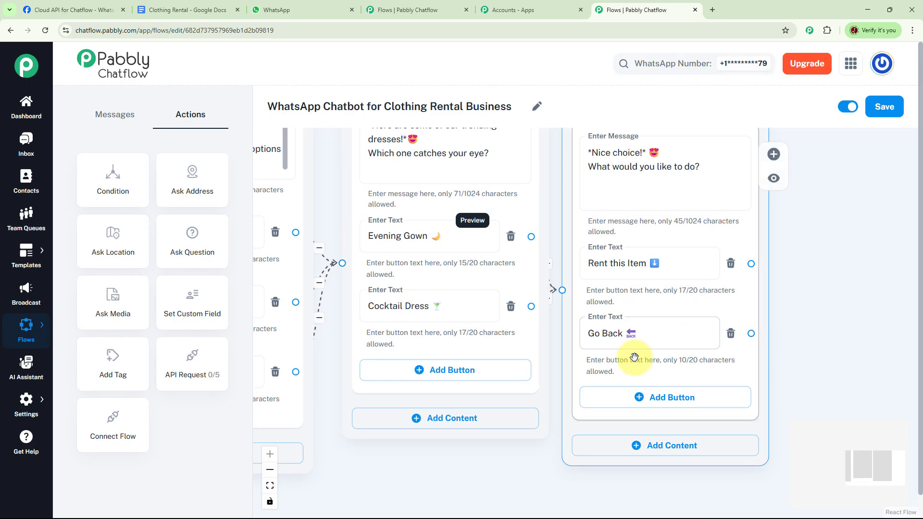
pyautogui.click(819, 329)
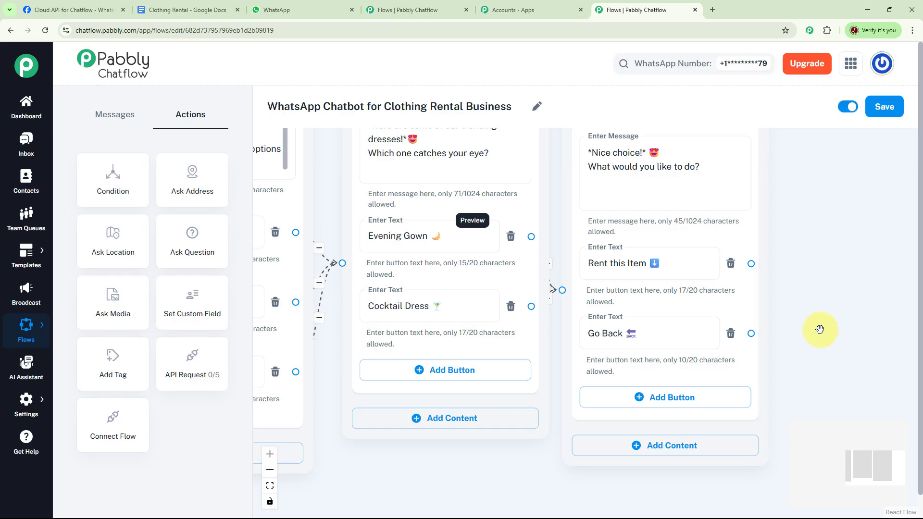
pyautogui.scroll(-6, 820, 330)
pyautogui.scroll(-1, 711, 309)
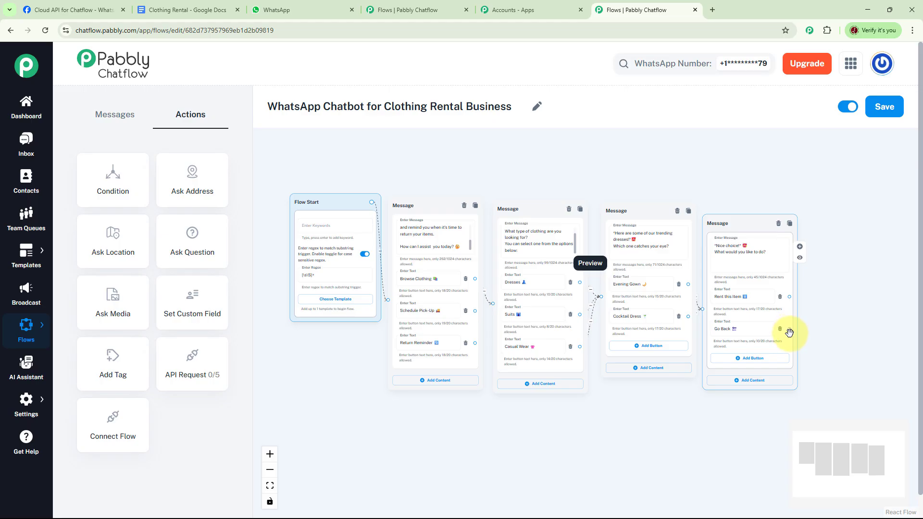
pyautogui.moveTo(790, 330); pyautogui.dragTo(387, 300)
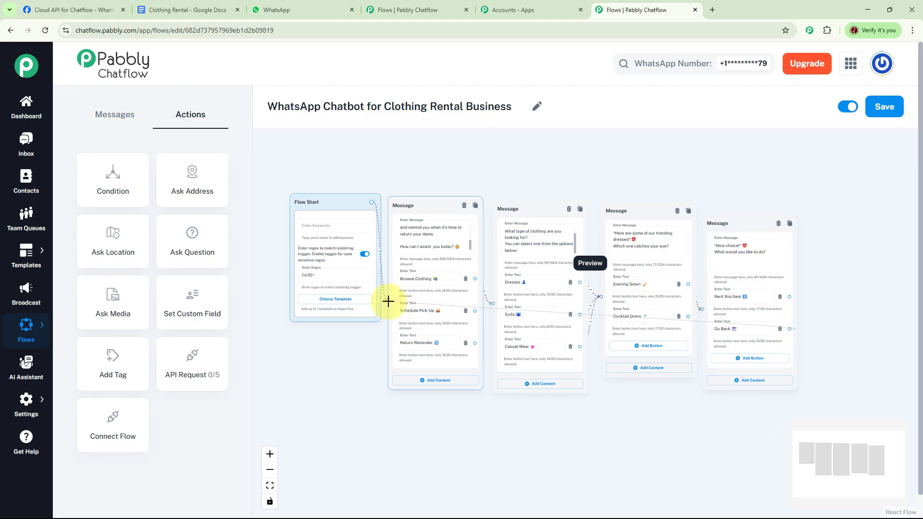
# Link a message to Rent this Item, from "*Awesome!* 🎉 As per your choice your dress is all set!" to "Thank you for choosing us *Future Clothing Rentals* 👗✨"
pyautogui.moveTo(812, 254); pyautogui.dragTo(638, 279)
pyautogui.scroll(2, 546, 339)
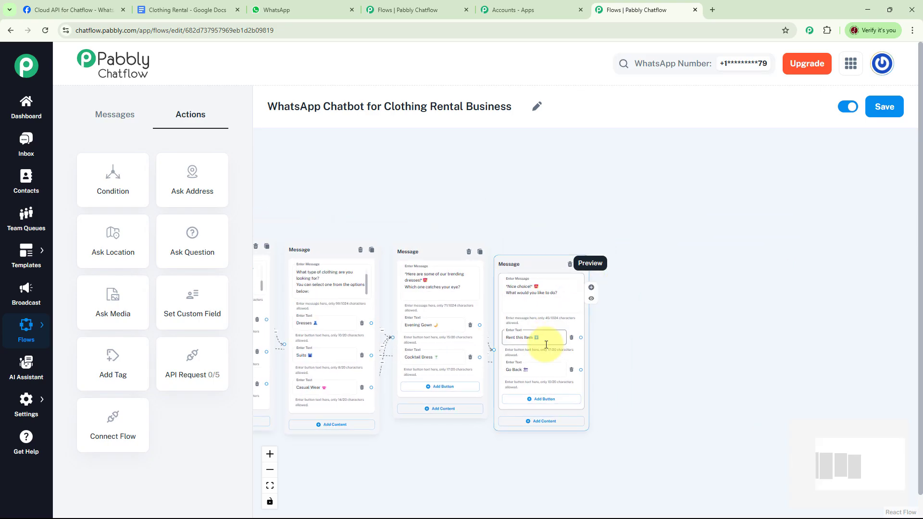
pyautogui.scroll(4, 659, 295)
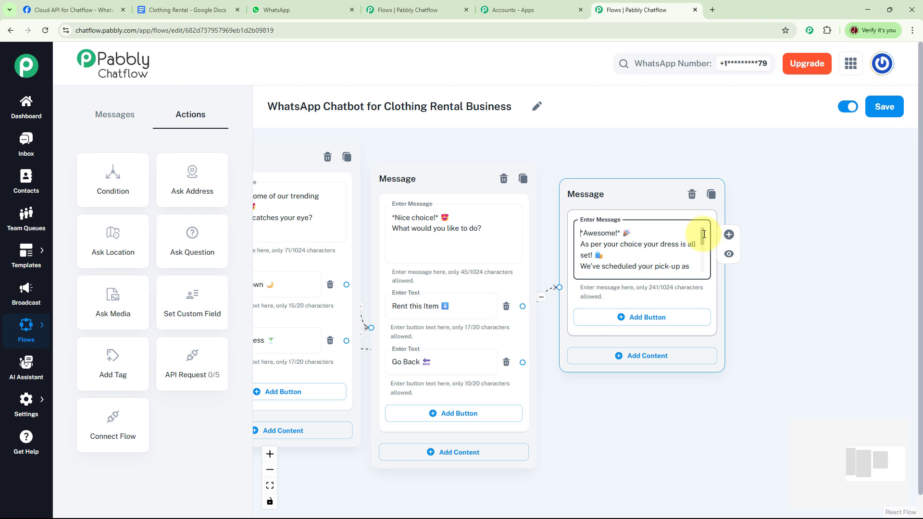
pyautogui.moveTo(704, 234); pyautogui.dragTo(708, 265)
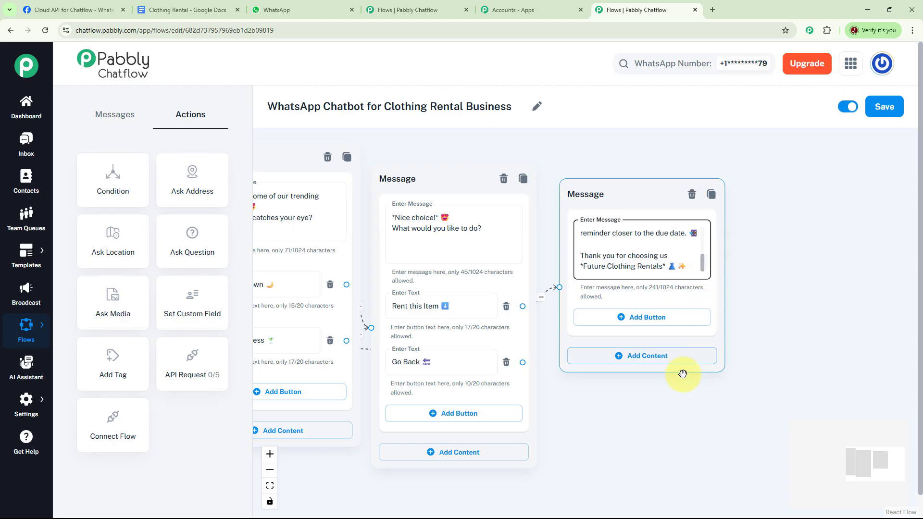
# Link a message to Schedule Pick-Up reading "*I can help you schedule a pick-up!* 🛍️ When would you like us to collect your items?"
pyautogui.moveTo(646, 401); pyautogui.dragTo(751, 364)
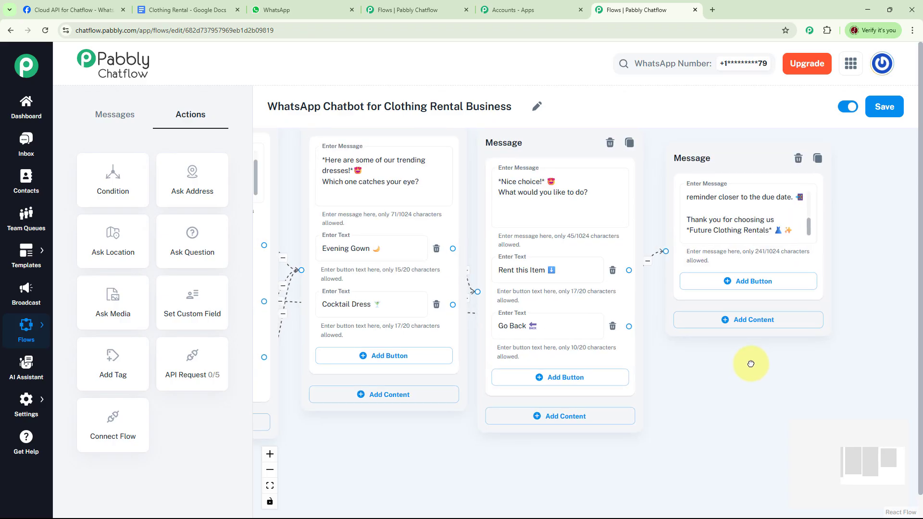
pyautogui.scroll(-2, 598, 421)
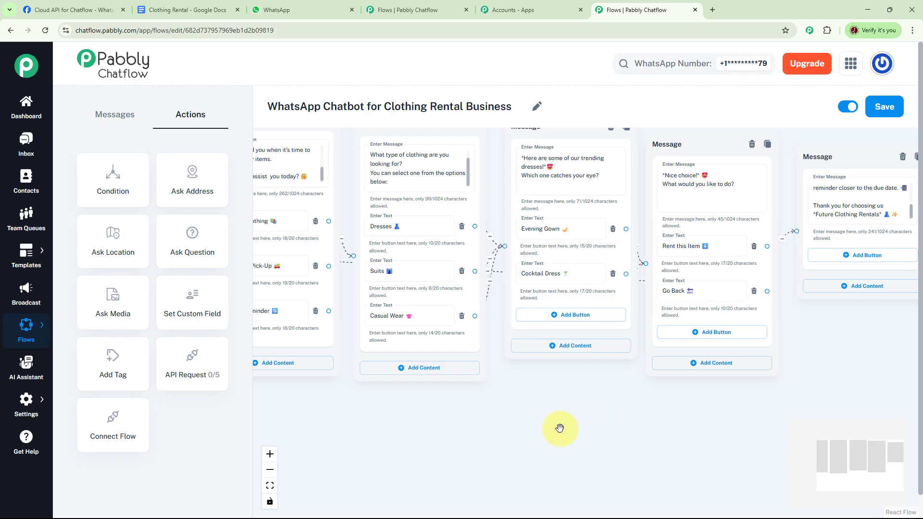
pyautogui.scroll(-1, 481, 423)
pyautogui.moveTo(452, 427); pyautogui.dragTo(550, 408)
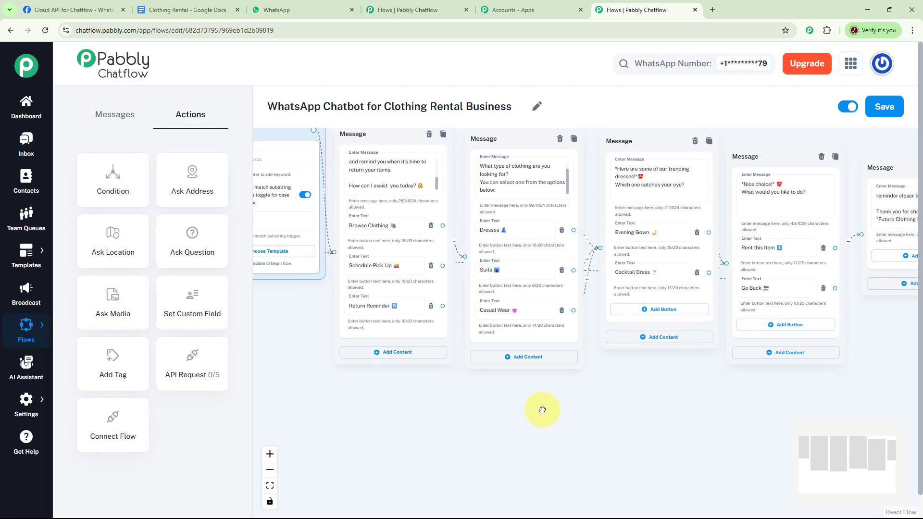
pyautogui.click(376, 304)
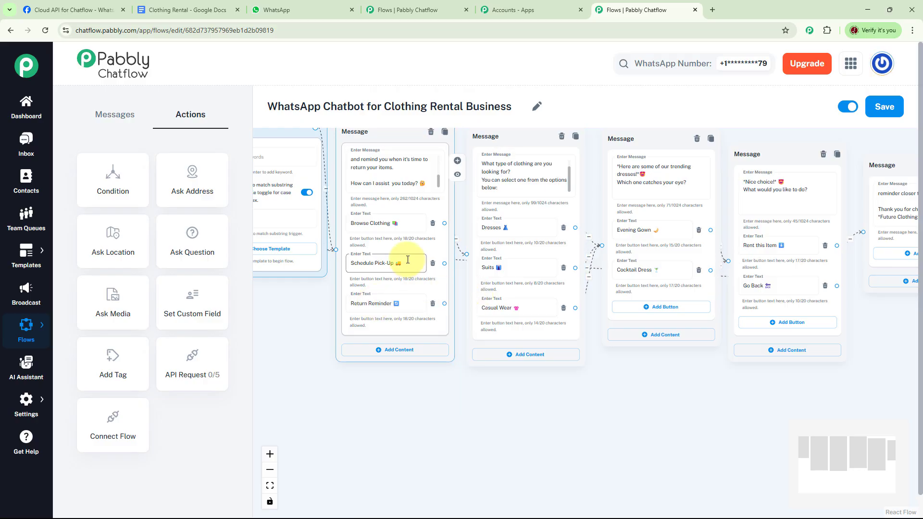
pyautogui.scroll(2, 525, 431)
pyautogui.moveTo(498, 422); pyautogui.dragTo(520, 431)
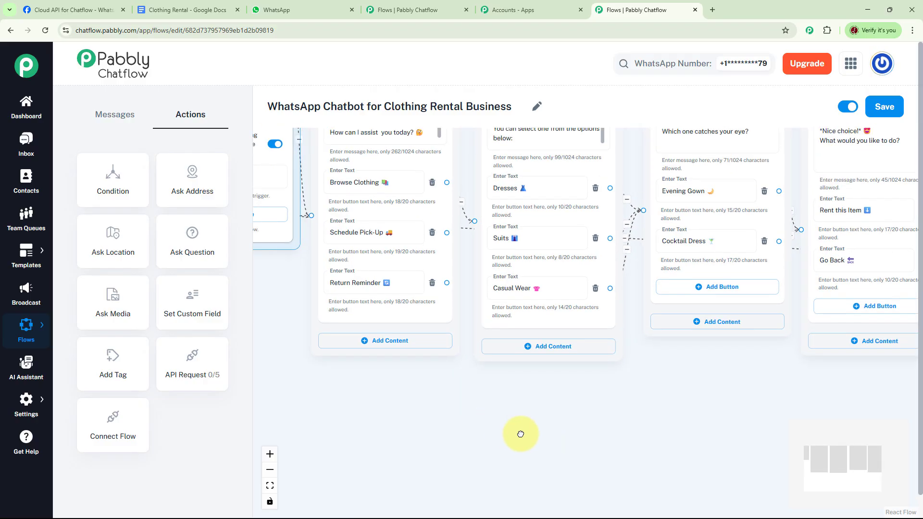
pyautogui.click(448, 232)
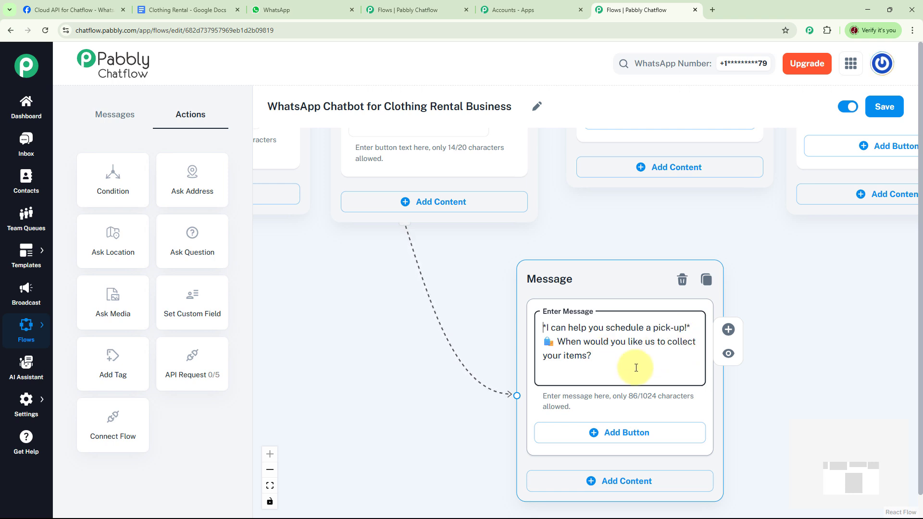
# Add three reply buttons to the pick-up scheduling message: "Today 🗓️", "Tomorrow 🗓️" and "Next Week 🗓️"
pyautogui.moveTo(795, 362); pyautogui.dragTo(770, 298)
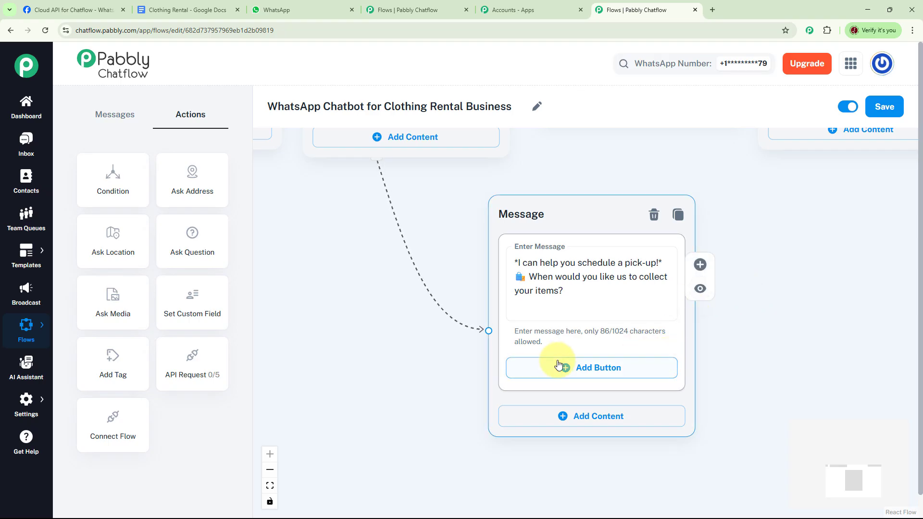
pyautogui.click(571, 370)
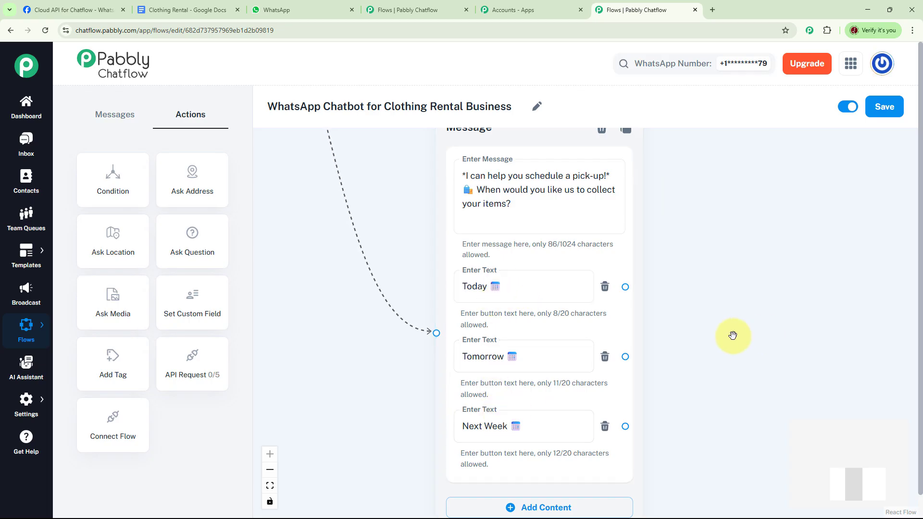
# Link a message to Today reading "*Got it!* 📦 Your pick-up is scheduled as per your choice. Thanks & Regards *Future Clothing Rentals* 👗✨"
pyautogui.moveTo(718, 337); pyautogui.dragTo(656, 338)
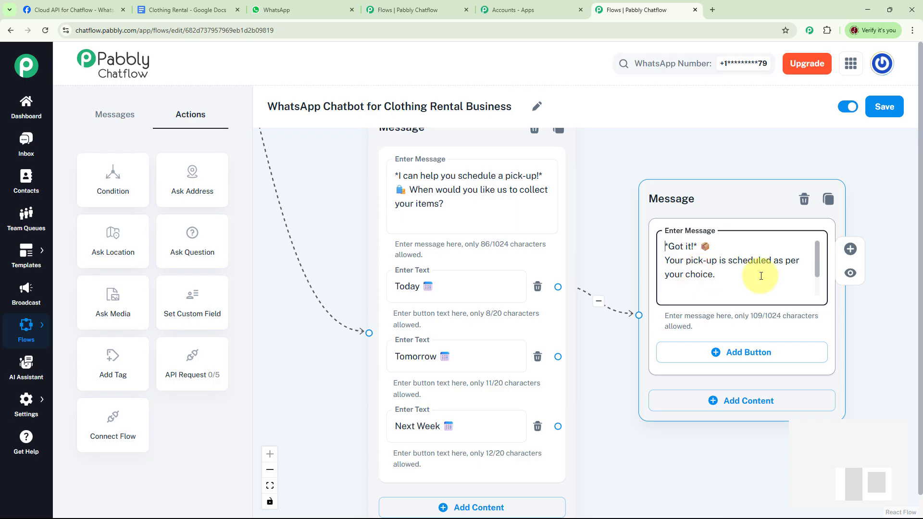
pyautogui.click(490, 283)
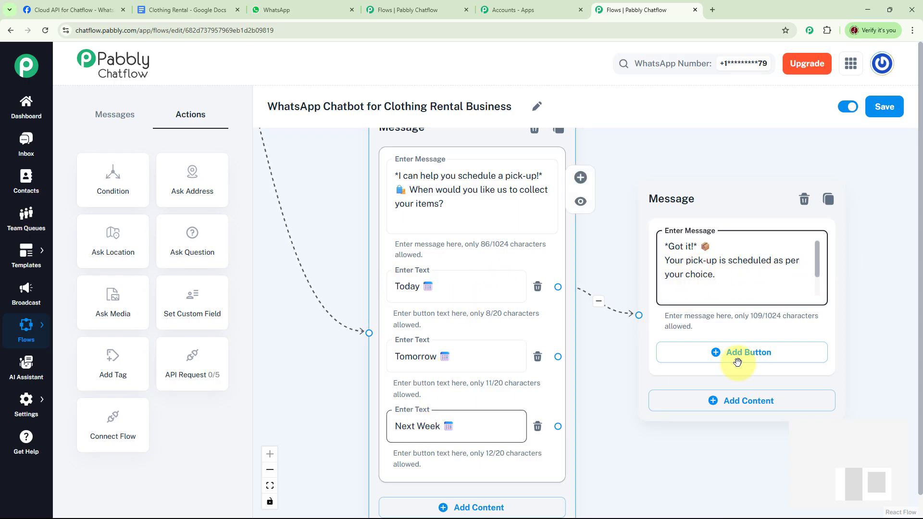
pyautogui.click(766, 291)
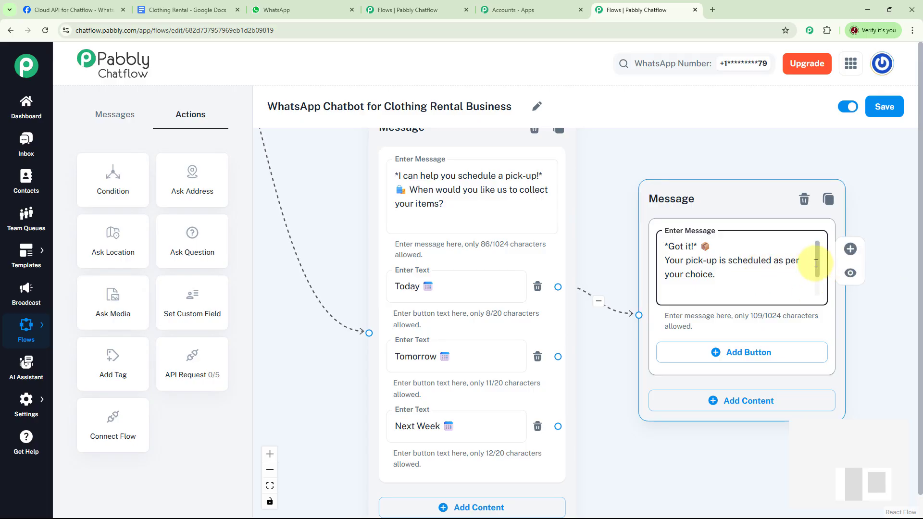
pyautogui.moveTo(819, 268); pyautogui.dragTo(820, 288)
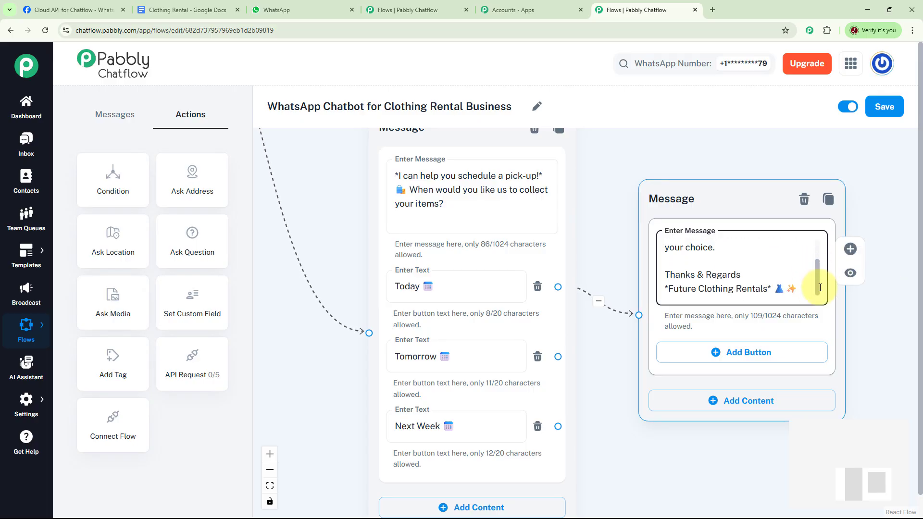
# Connect the Tomorrow and Next Week buttons to the same "Got it!" pick-up confirmation message
pyautogui.click(484, 377)
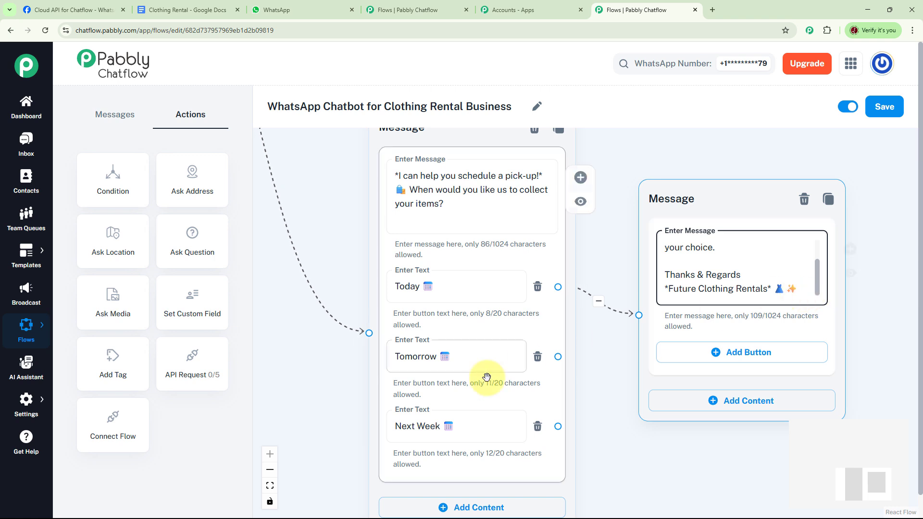
pyautogui.click(633, 426)
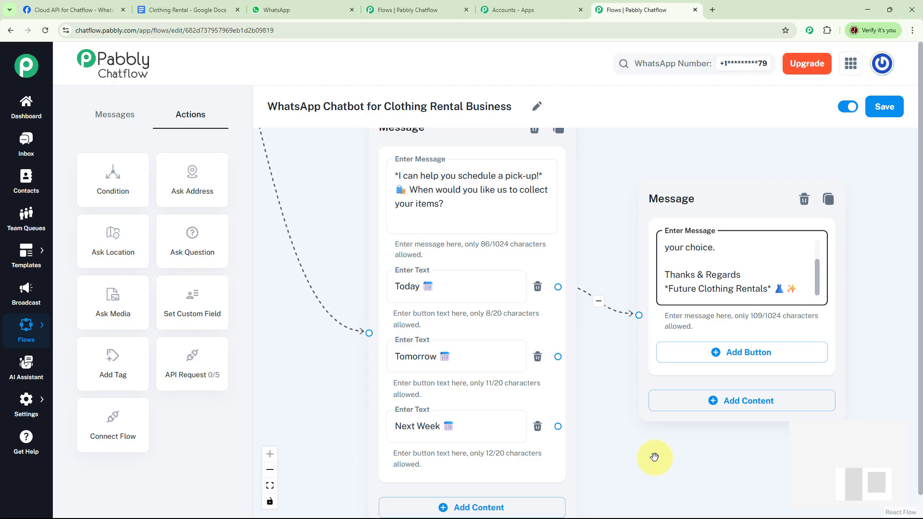
pyautogui.moveTo(558, 356); pyautogui.dragTo(638, 316)
pyautogui.moveTo(559, 427); pyautogui.dragTo(637, 316)
# Link a message to Return Reminder reading "*I'll remind you when it's time to return your rental!* ⏰ When would you like to receive a return reminder?"
pyautogui.hscroll(-5, 721, 408)
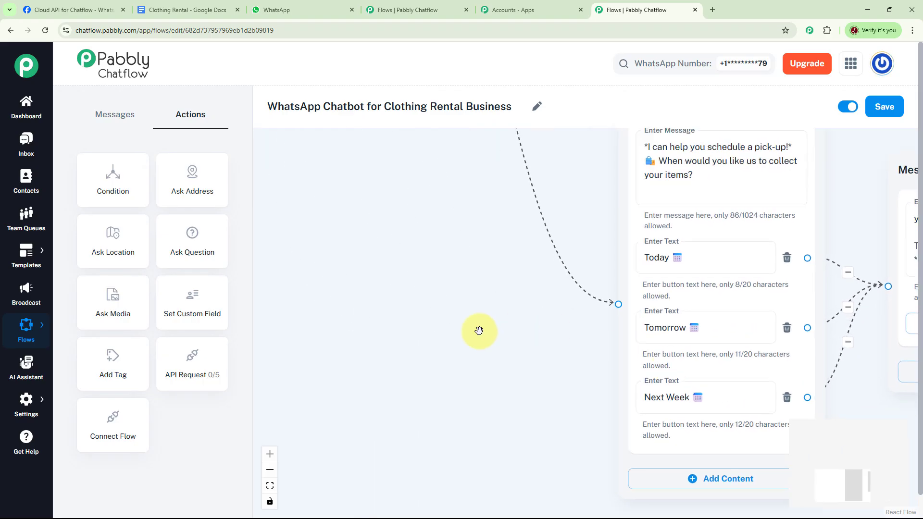
pyautogui.scroll(-6, 479, 331)
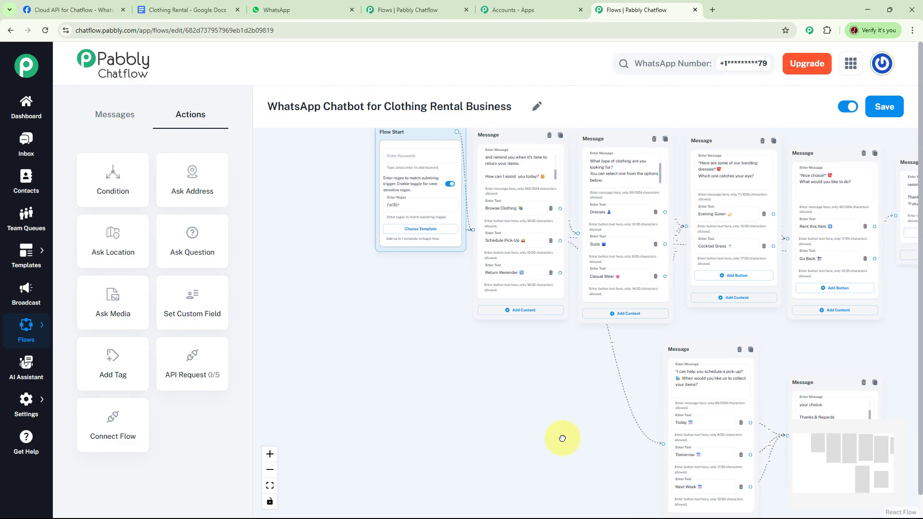
pyautogui.click(559, 272)
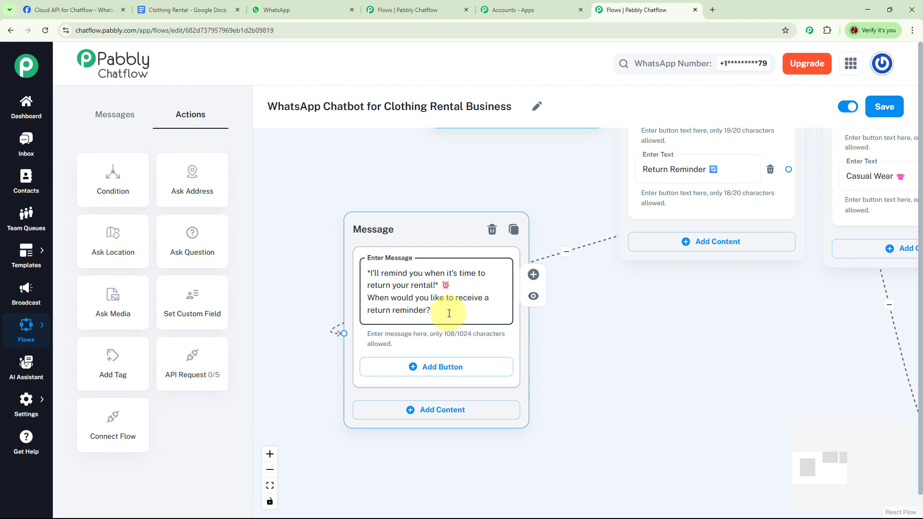
# Add two reply buttons to the return reminder message: "1 Day Before 🗓️" and "2 Days Before 🗓️"
pyautogui.moveTo(581, 325); pyautogui.dragTo(574, 298)
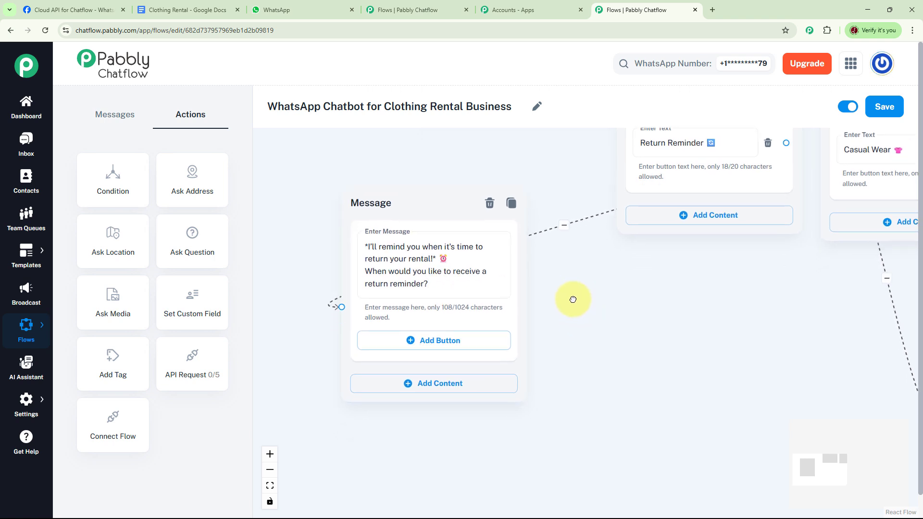
pyautogui.click(425, 342)
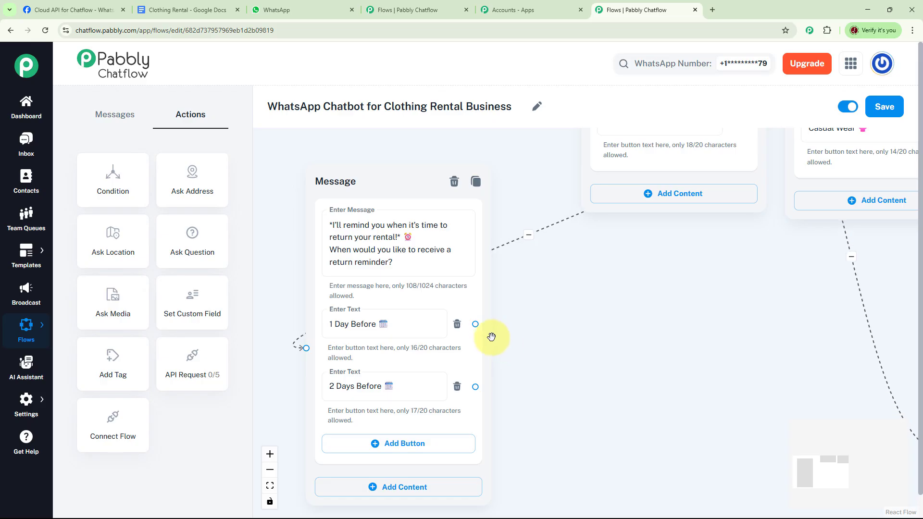
# Link a message to 1 Day Before reading "*Perfect!* 🗓️ You'll get a reminder as per your choice before your return date, so you never miss it! 🎯"
pyautogui.moveTo(476, 324); pyautogui.dragTo(592, 264)
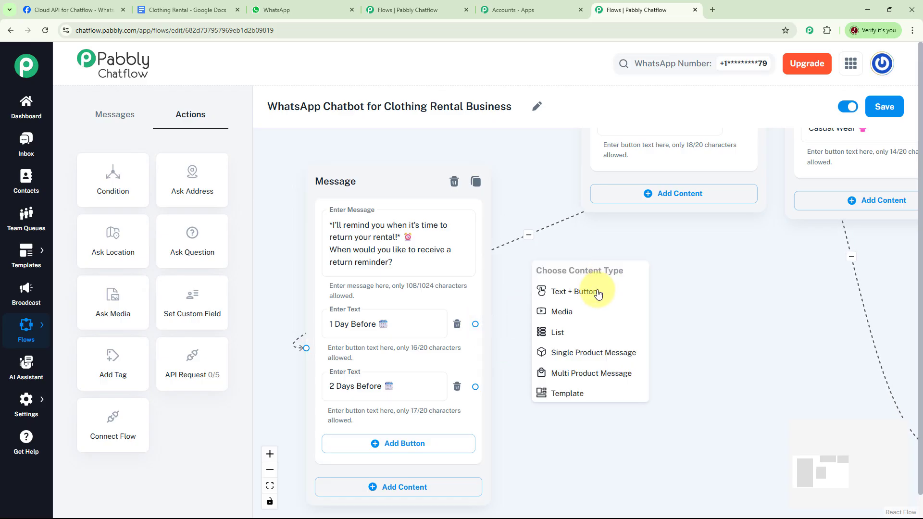
pyautogui.click(598, 292)
pyautogui.click(668, 299)
pyautogui.hotkey('ctrl', 'v')
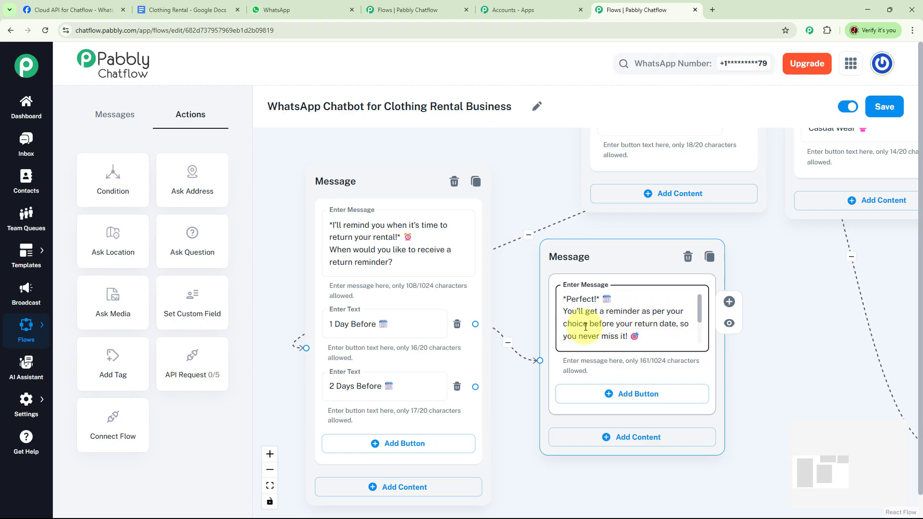
# Connect the 2 Days Before button to the same "Perfect!" reminder confirmation message
pyautogui.click(361, 323)
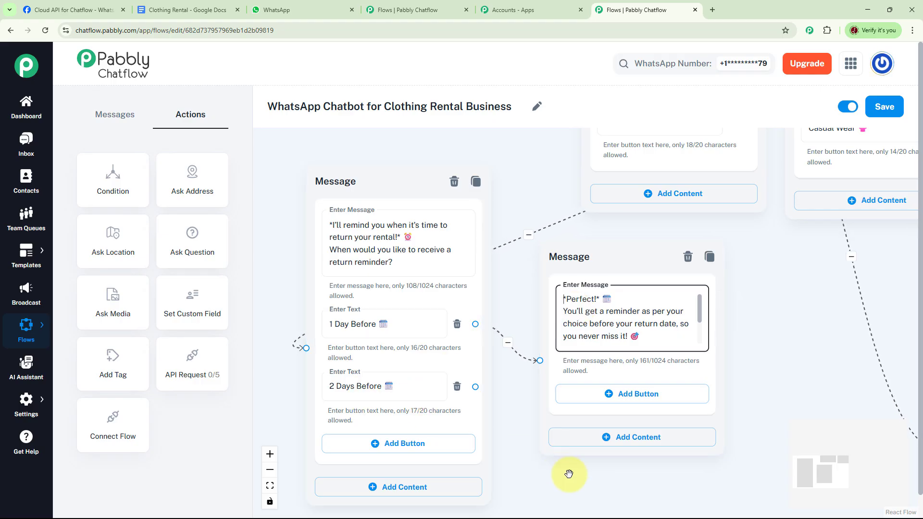
pyautogui.moveTo(477, 387); pyautogui.dragTo(587, 333)
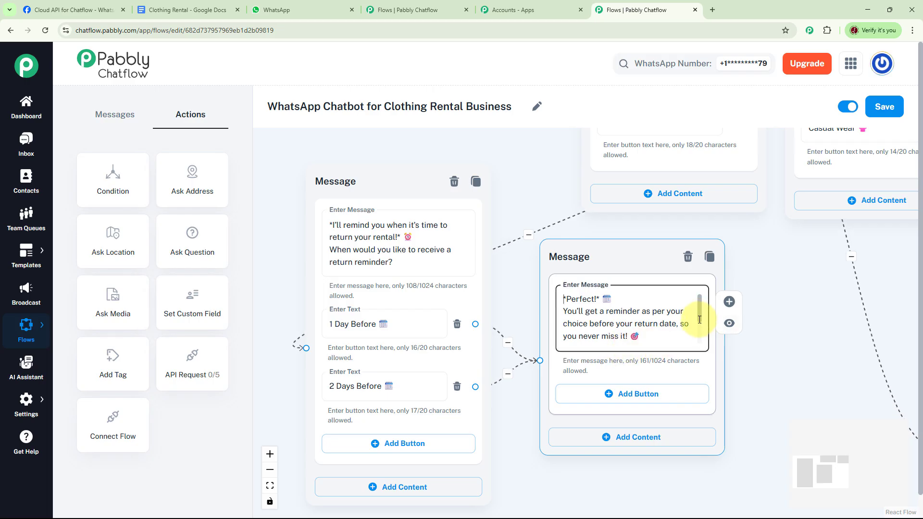
# Review the end of the "Perfect!" reminder message and the whole chatbot layout, and save the flow
pyautogui.moveTo(697, 309); pyautogui.dragTo(701, 336)
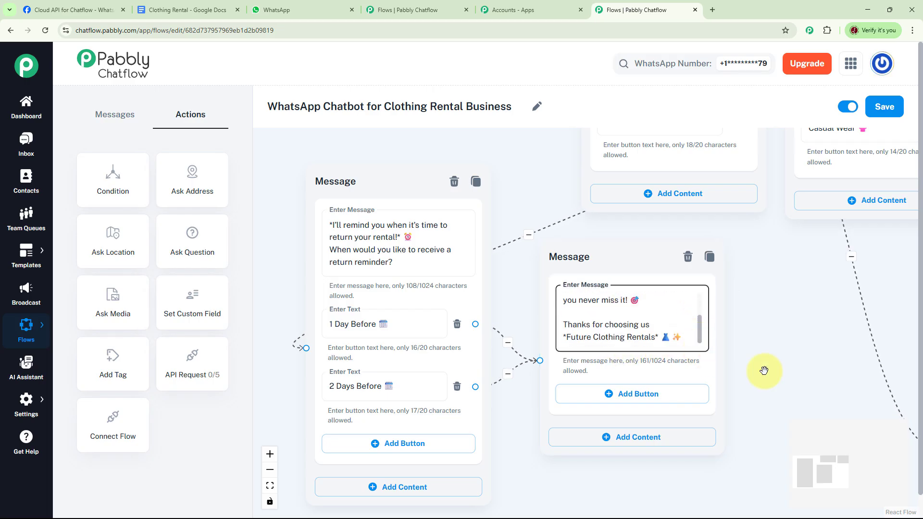
pyautogui.scroll(-5, 761, 371)
pyautogui.moveTo(768, 382); pyautogui.dragTo(531, 385)
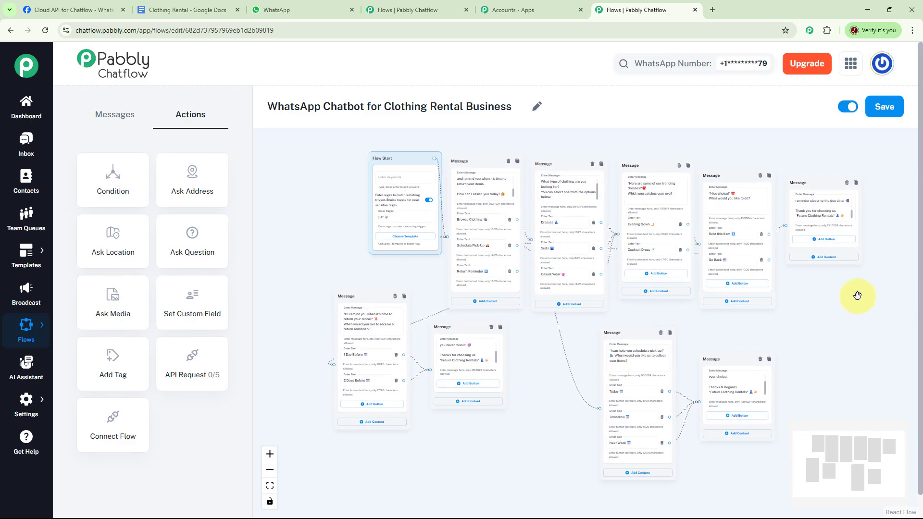
pyautogui.click(882, 108)
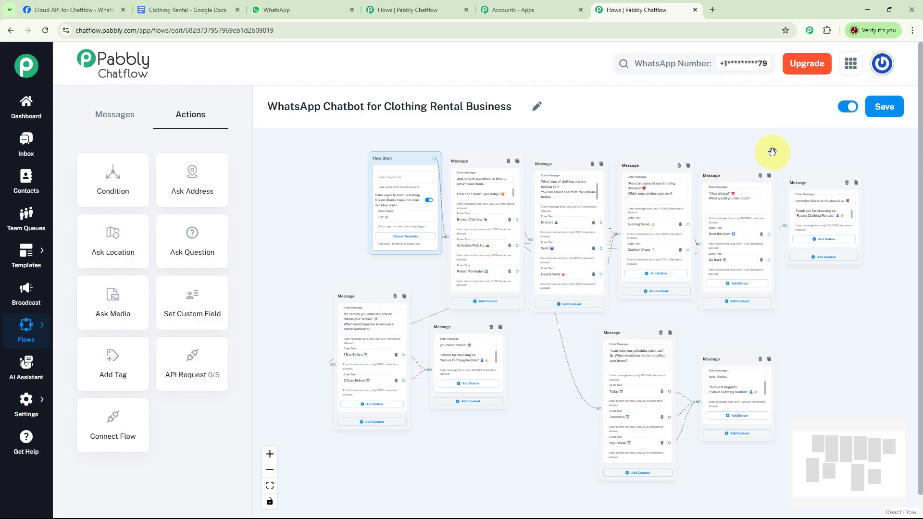
# Switch to WhatsApp Web and clear the Future Clothing Rentals chat
pyautogui.click(299, 10)
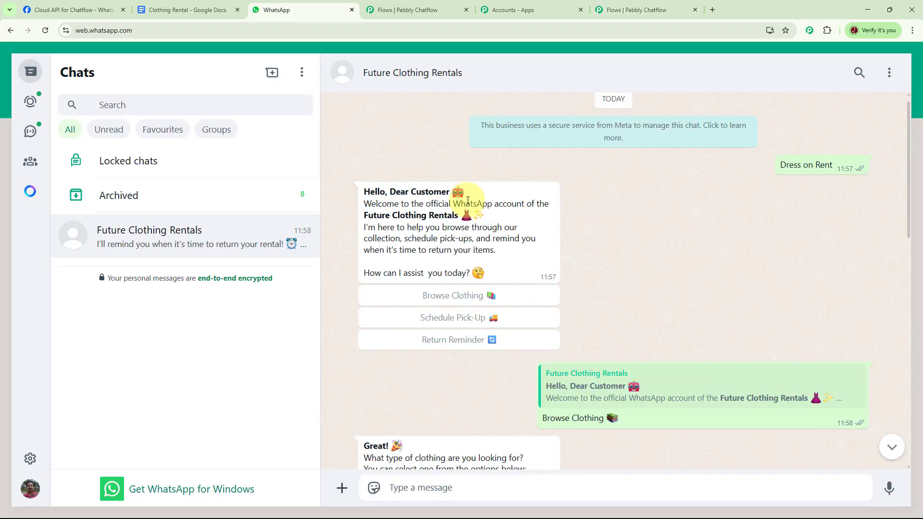
pyautogui.click(890, 73)
pyautogui.click(819, 272)
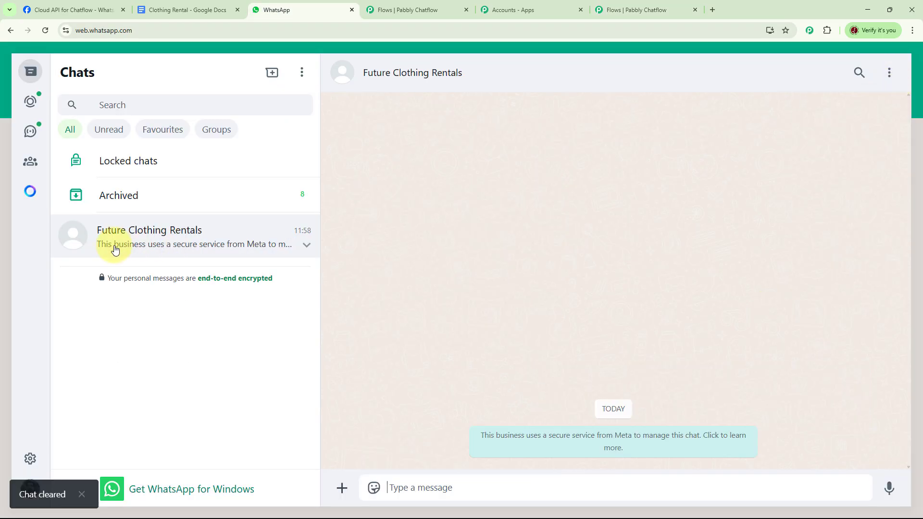
# Send the message "Dress" to Future Clothing Rentals to trigger the chatbot
pyautogui.click(430, 489)
pyautogui.write('Dress')
pyautogui.press('Return')
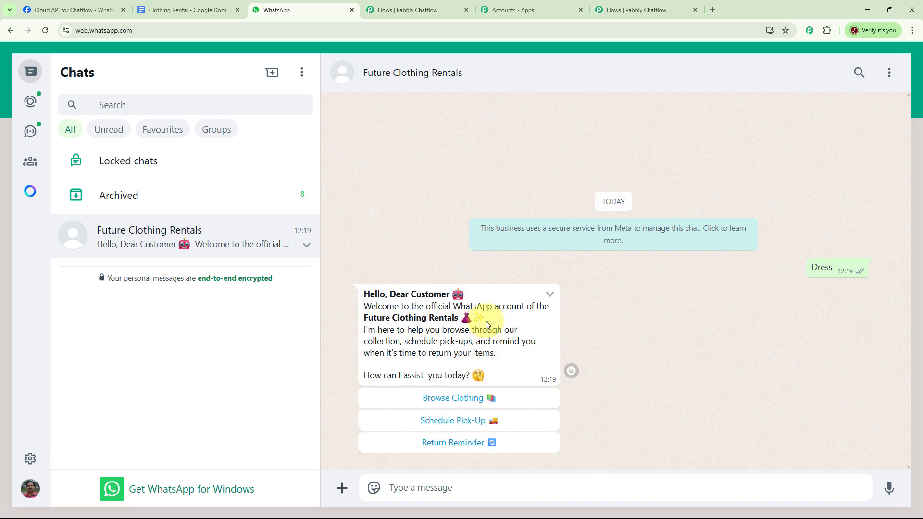
# Test the chatbot's reply buttons by choosing Browse Clothing, Suits, Schedule Pick-Up and Return Reminder in the chat
pyautogui.click(453, 402)
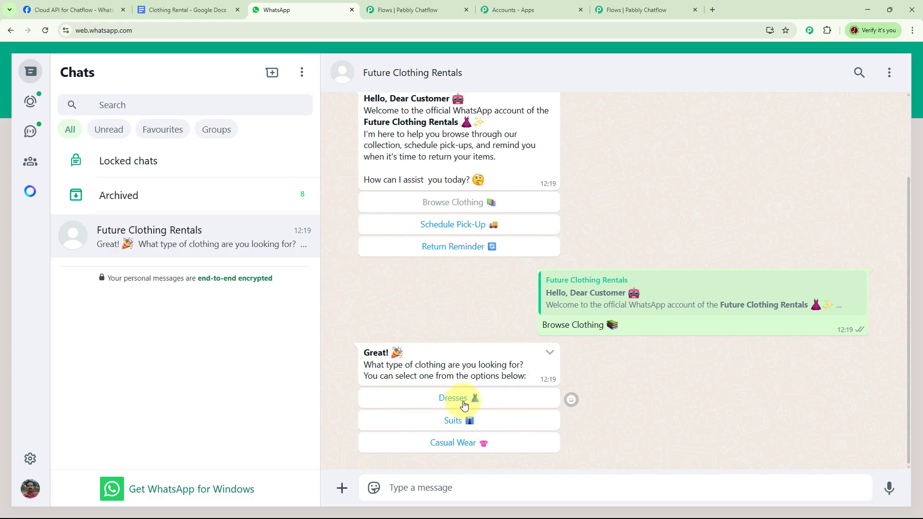
pyautogui.click(456, 422)
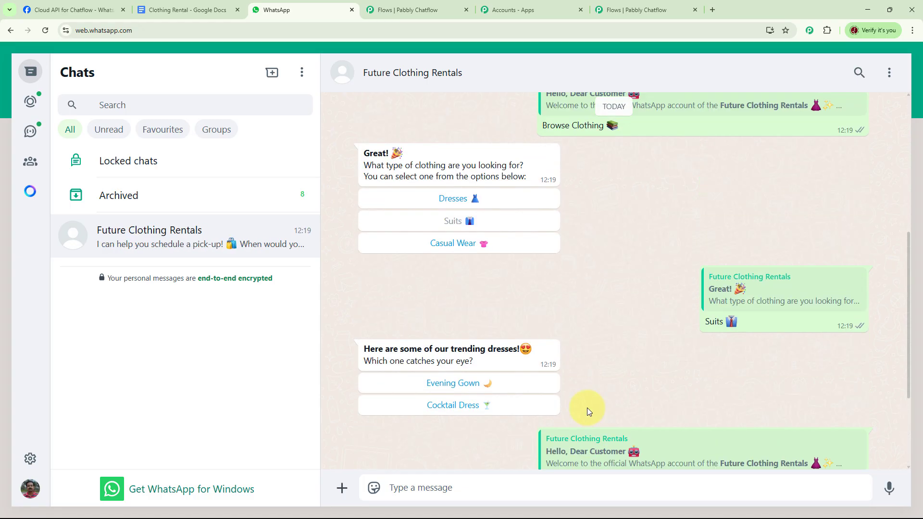
pyautogui.scroll(5, 589, 393)
pyautogui.click(445, 238)
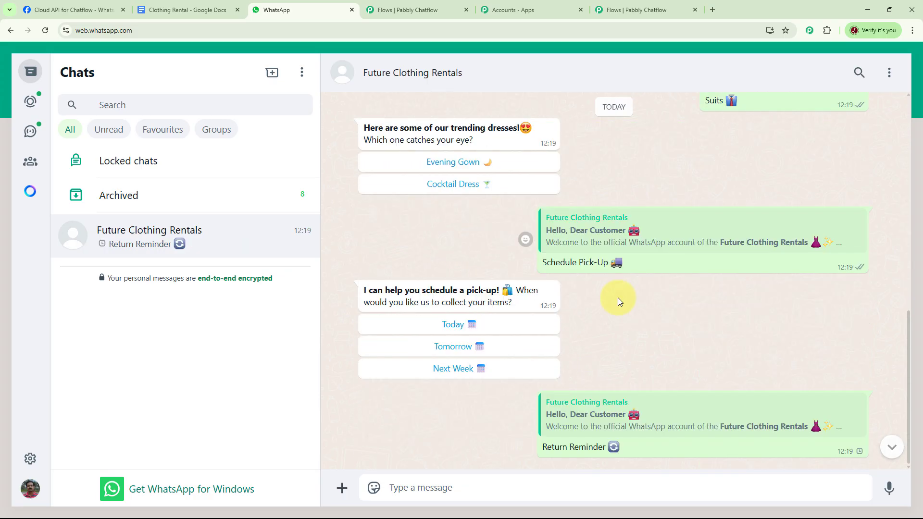